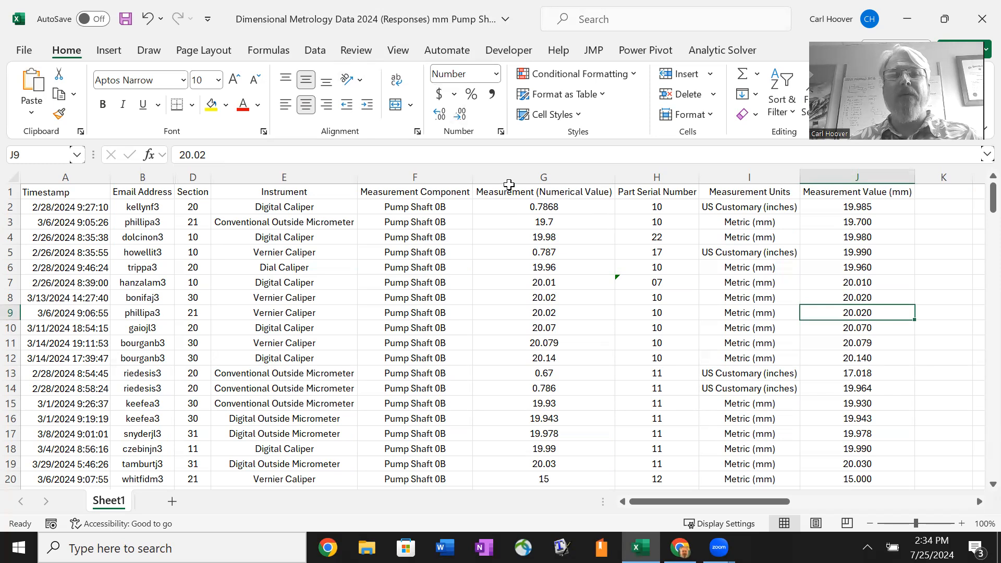
Step: Insert a histogram of the Measurement (Numerical Value) column and move it over columns B to F, clear of the source data
left_click(509, 177)
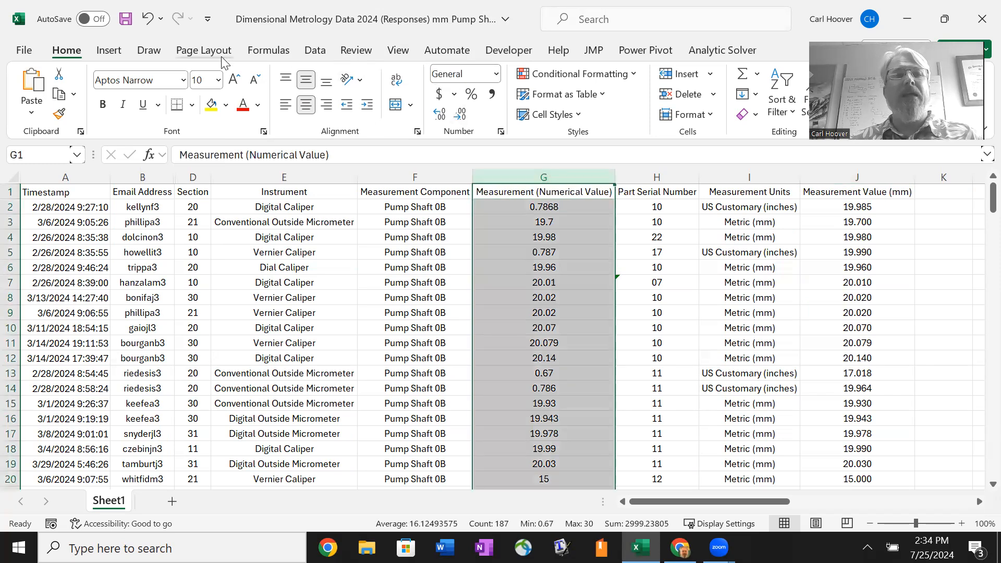
left_click(108, 50)
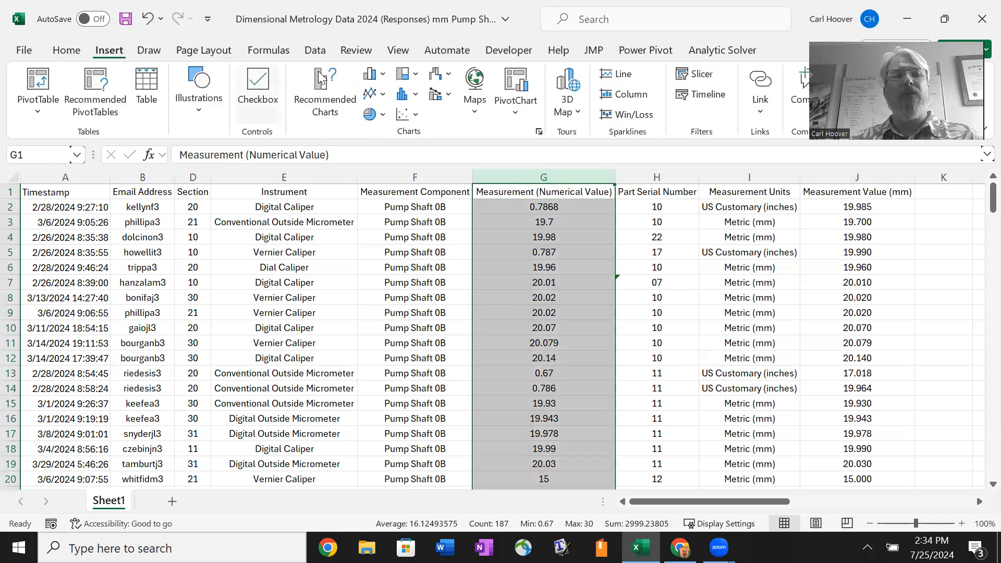
left_click(402, 99)
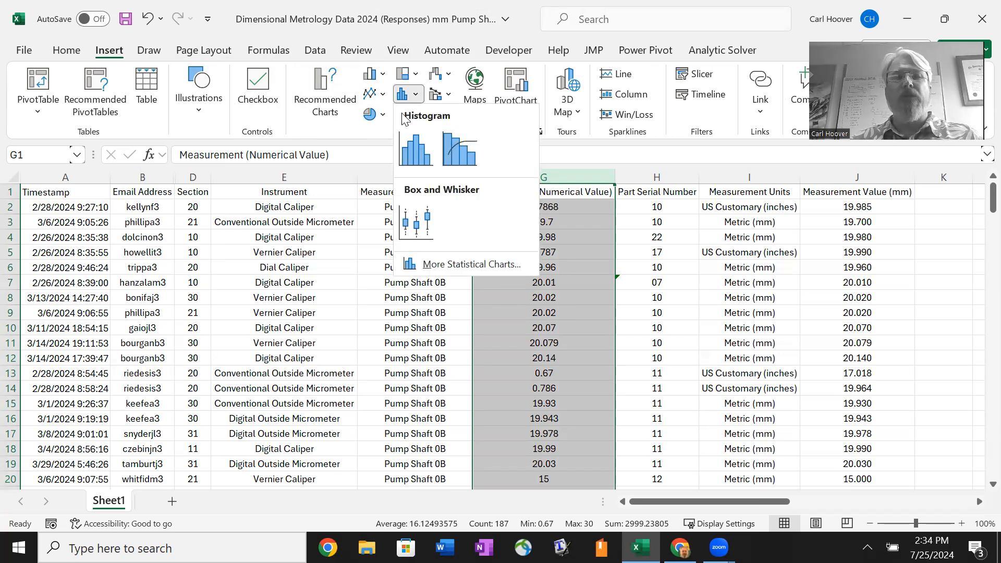
left_click(411, 141)
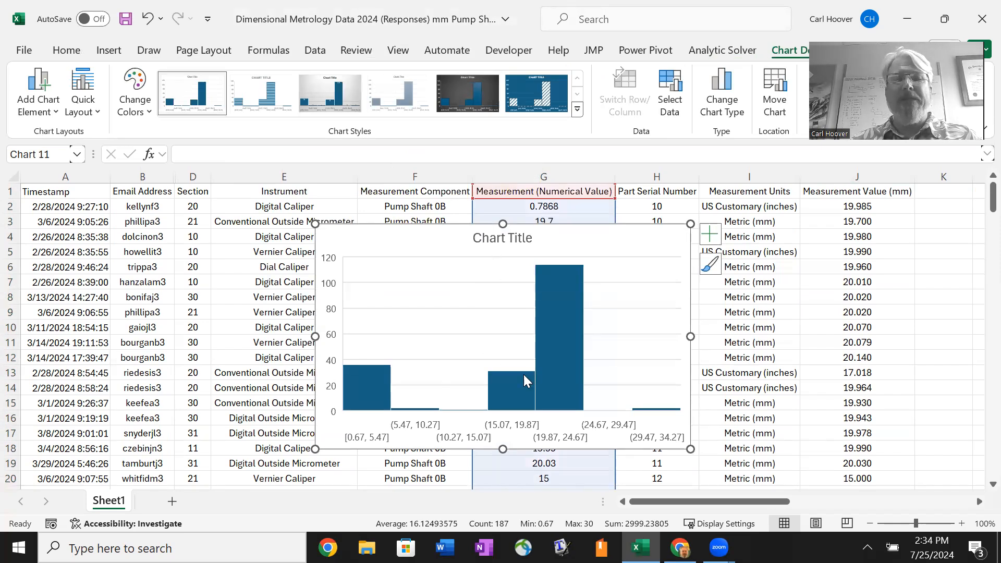
mouse_move(559, 371)
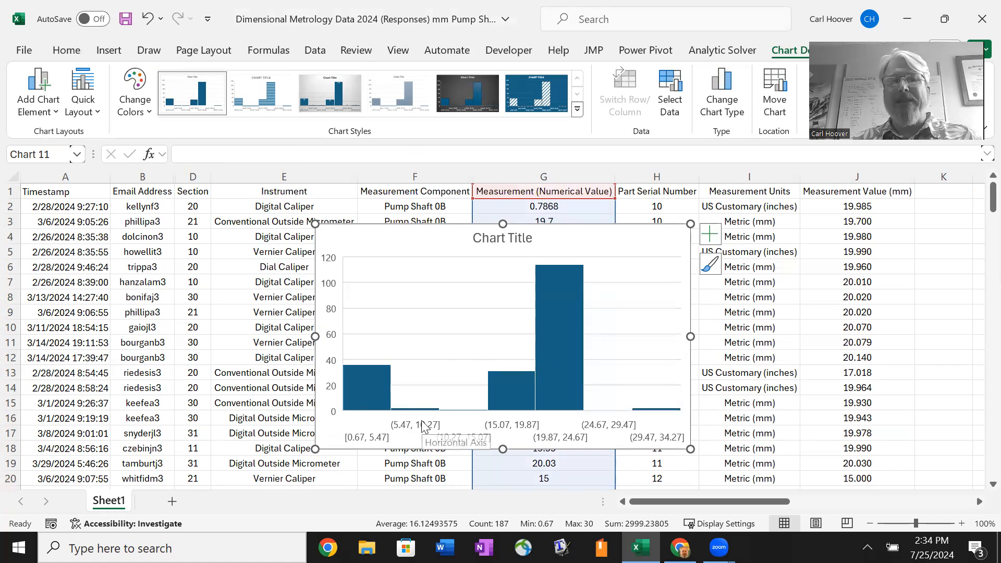
mouse_move(369, 385)
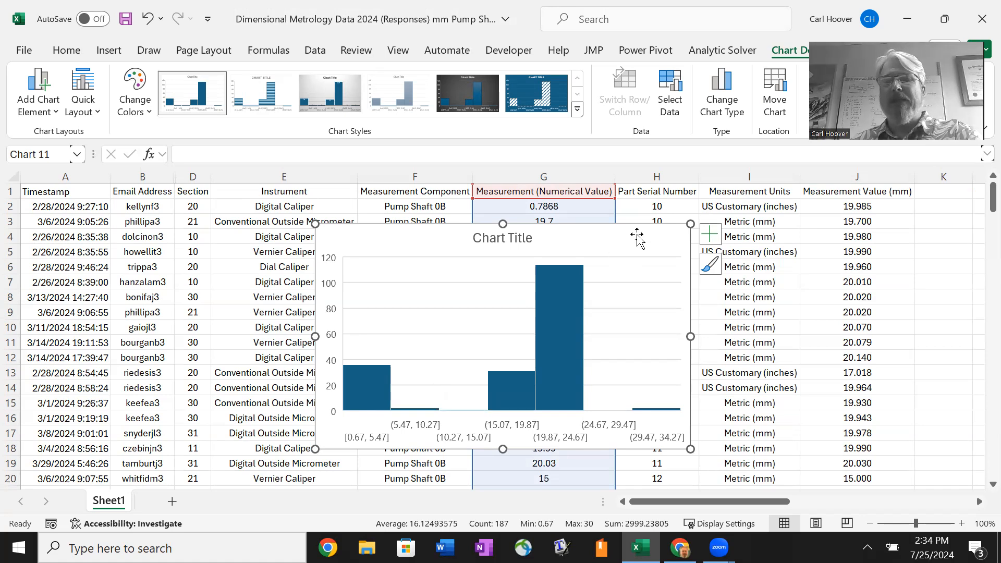
left_click_drag(621, 236, 367, 231)
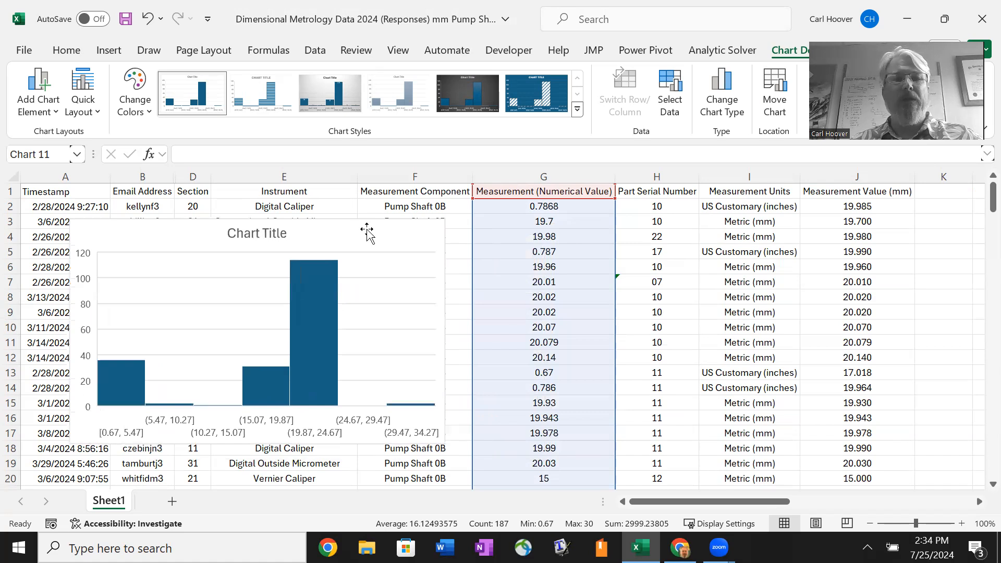
Step: Insert a histogram of the Measurement Value (mm) column and move it onto the first histogram, clear of the measurement columns
left_click(834, 171)
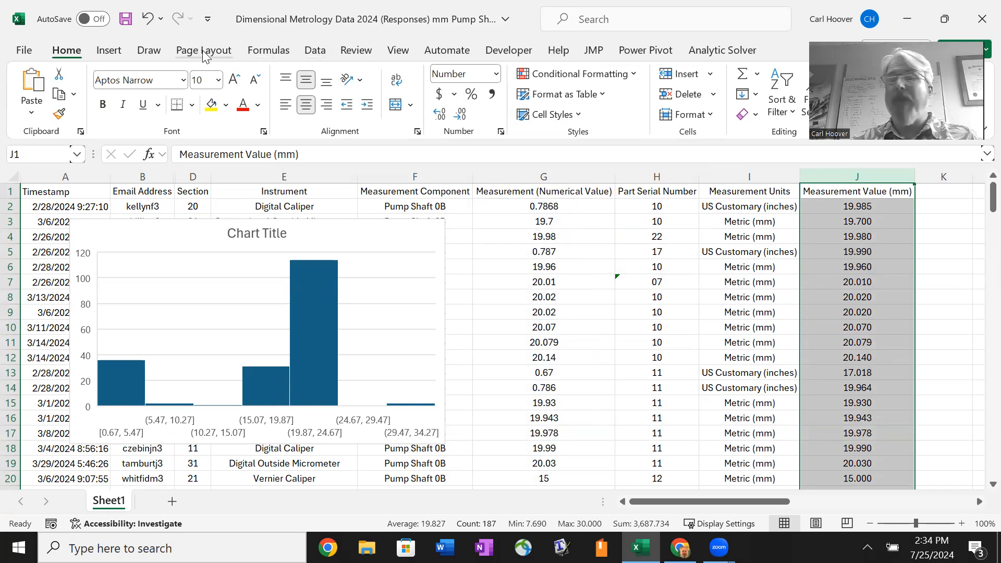
left_click(314, 50)
left_click(109, 50)
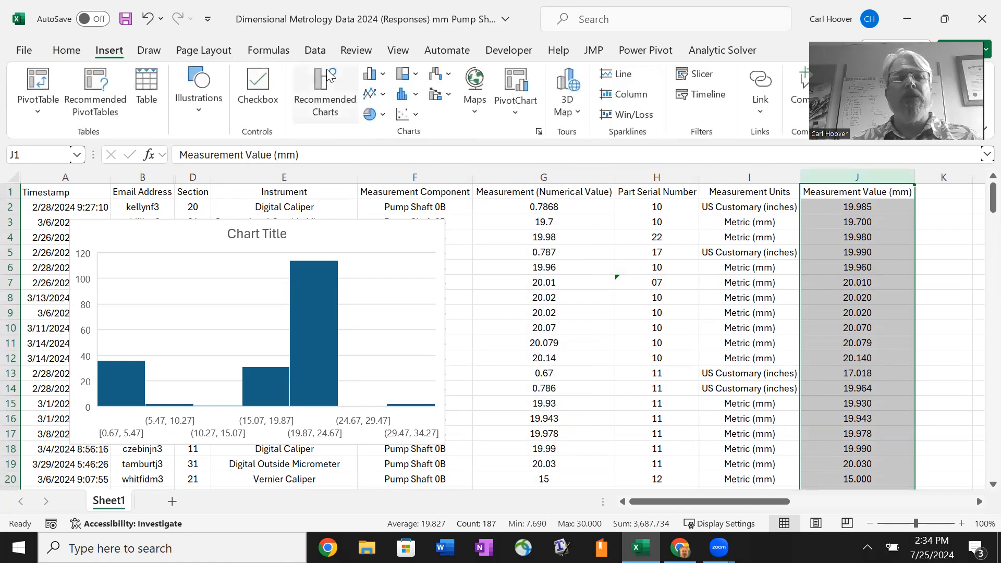
left_click(404, 94)
left_click(430, 145)
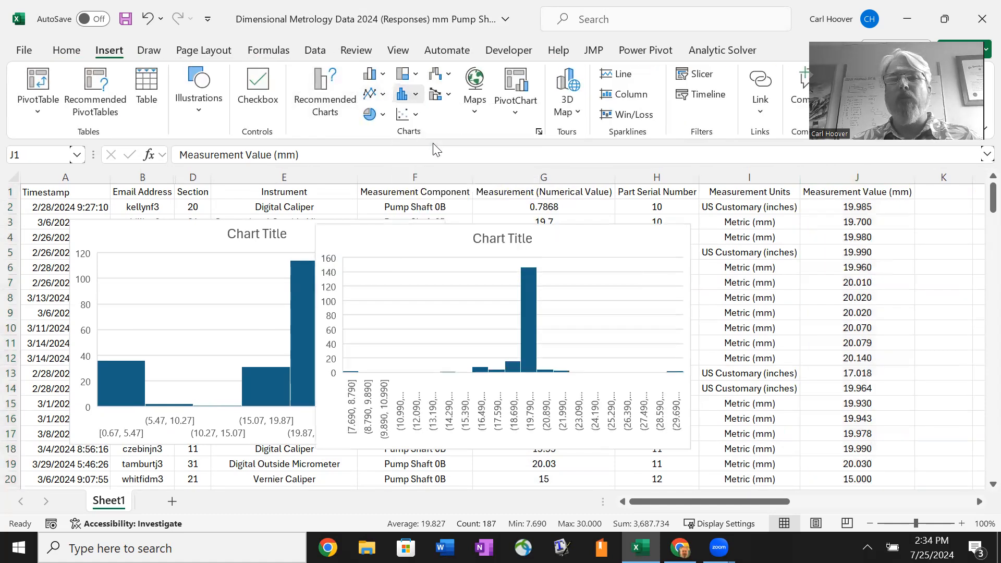
left_click_drag(441, 227, 586, 201)
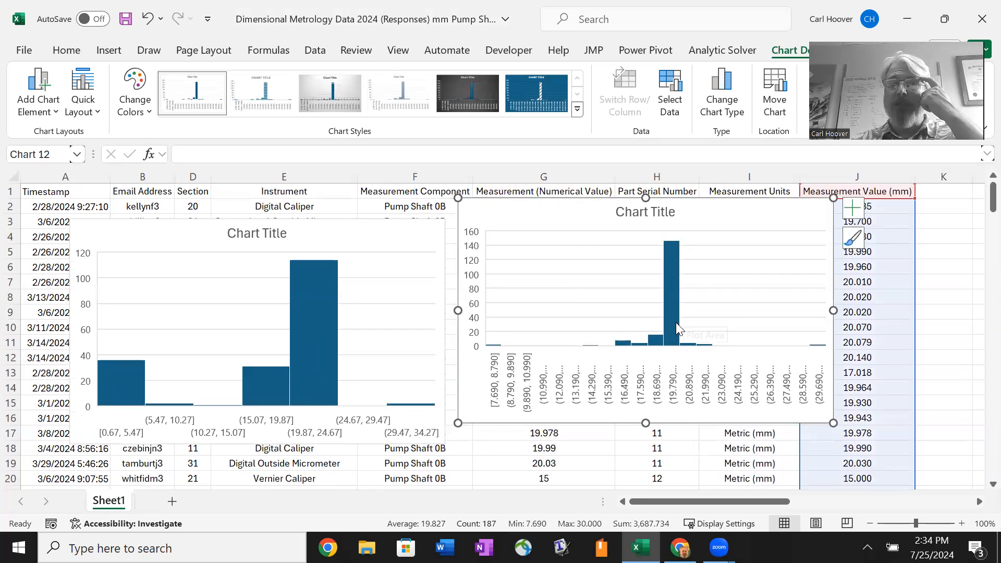
mouse_move(675, 324)
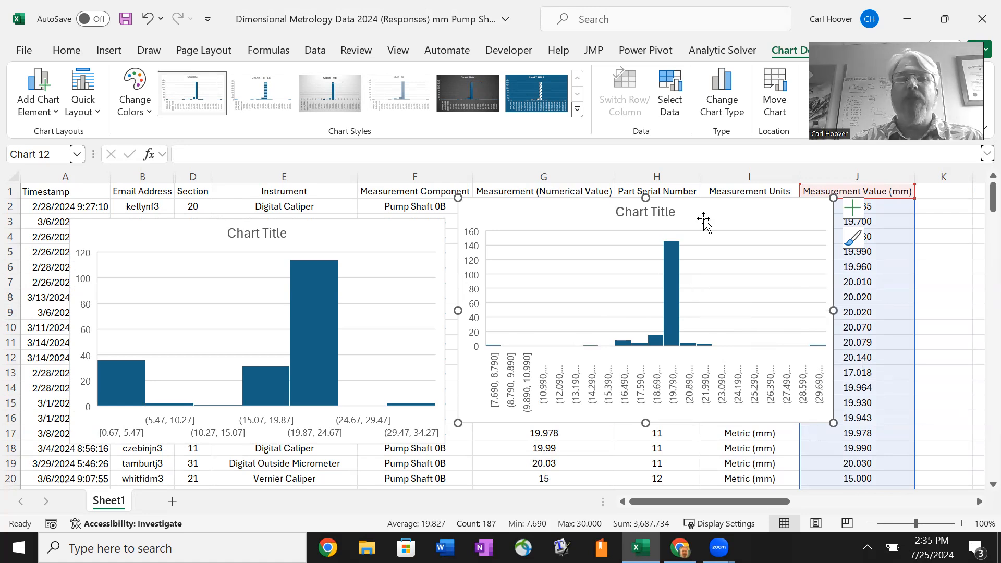
mouse_move(703, 219)
left_mouse_down()
mouse_move(492, 259)
mouse_move(327, 270)
left_mouse_up()
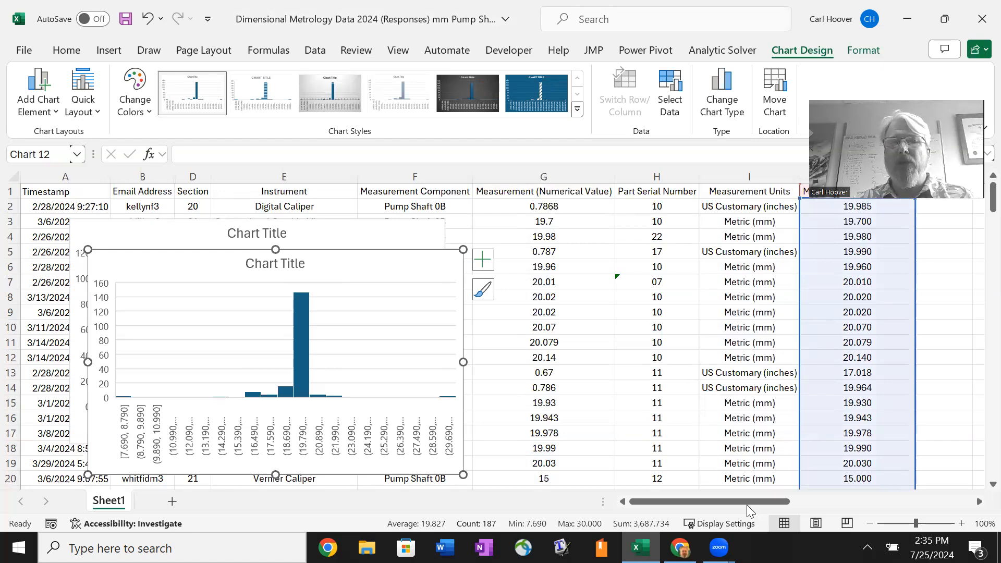
Step: Look up the Analysis ToolPak among the add-ins in the program options, and close the options without changes
left_click(316, 49)
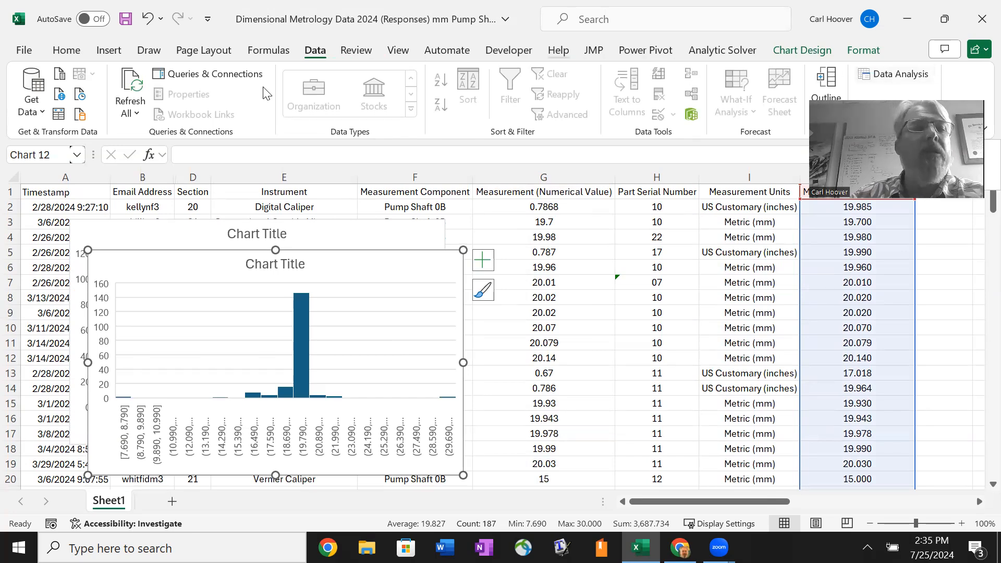
left_click(24, 52)
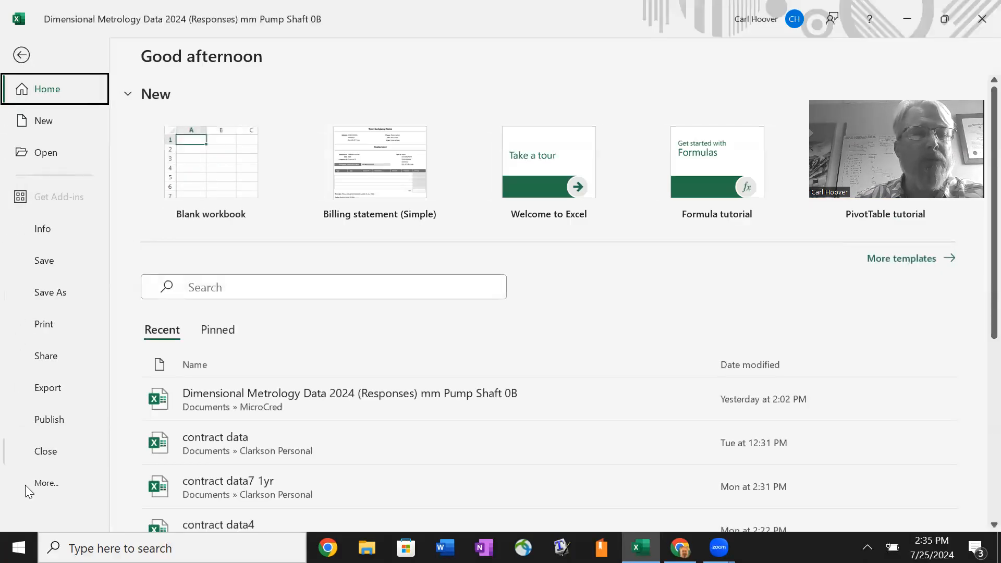
left_click(39, 482)
left_click(139, 516)
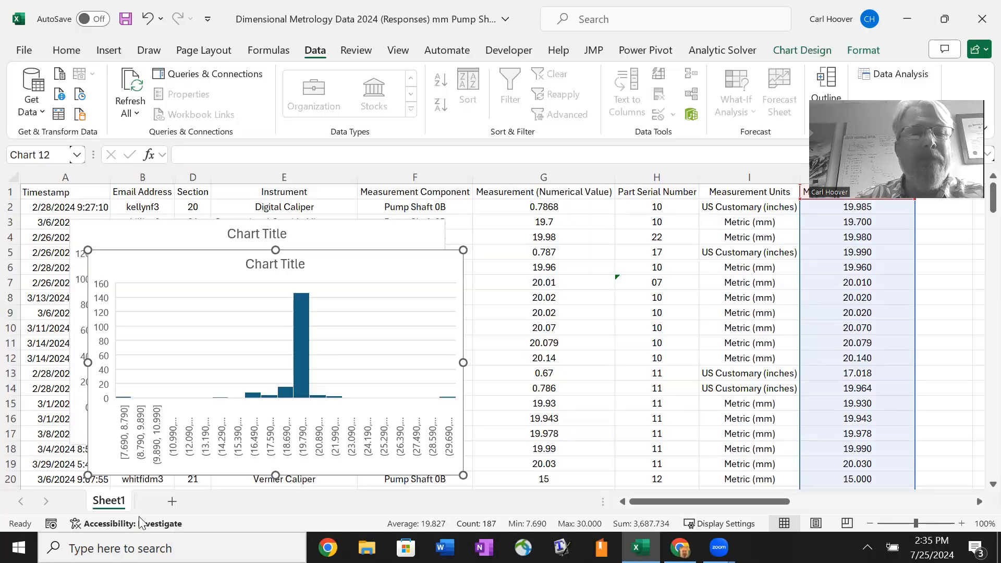
left_click(187, 270)
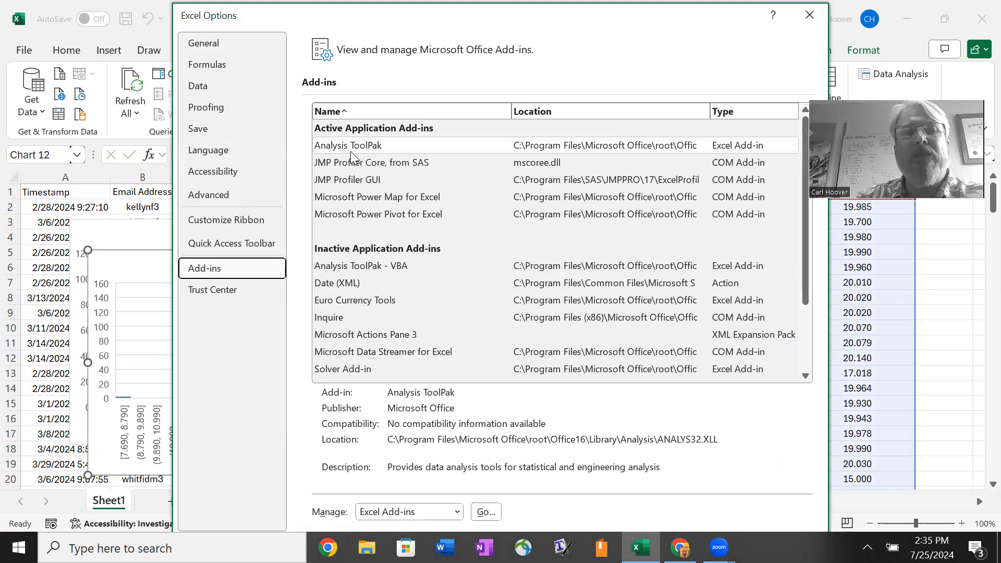
left_click(352, 153)
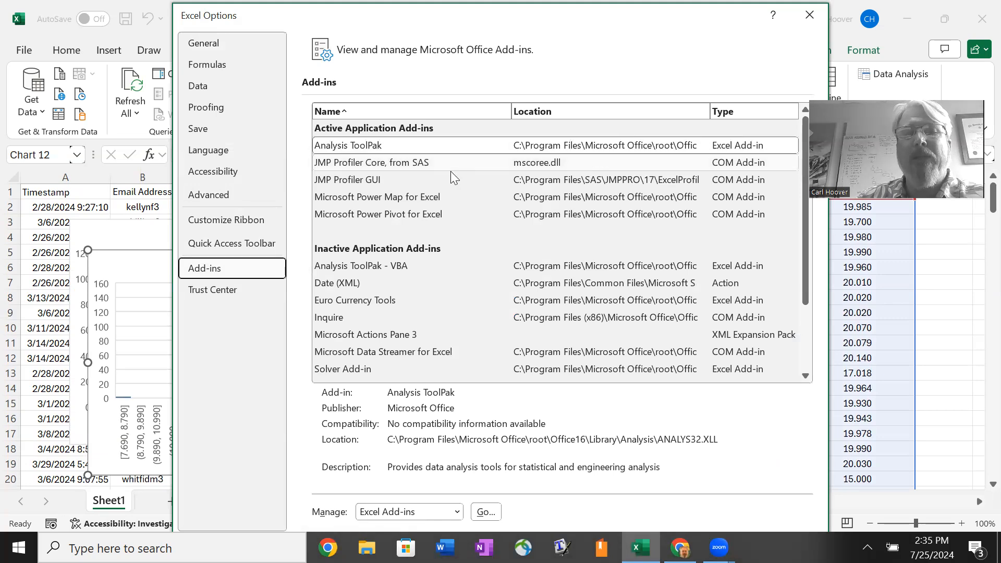
left_click(809, 17)
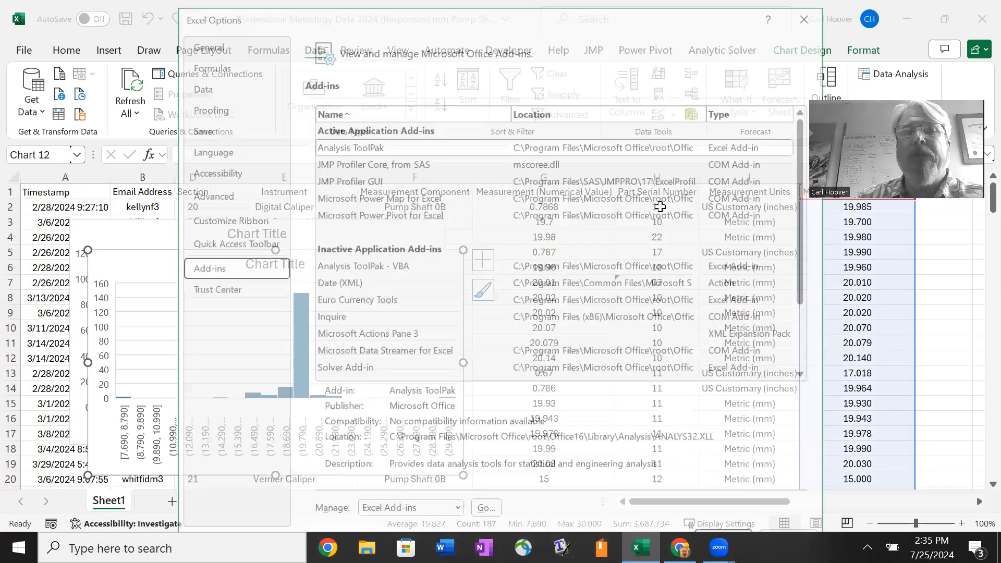
left_click_drag(672, 501, 727, 502)
left_click(547, 178)
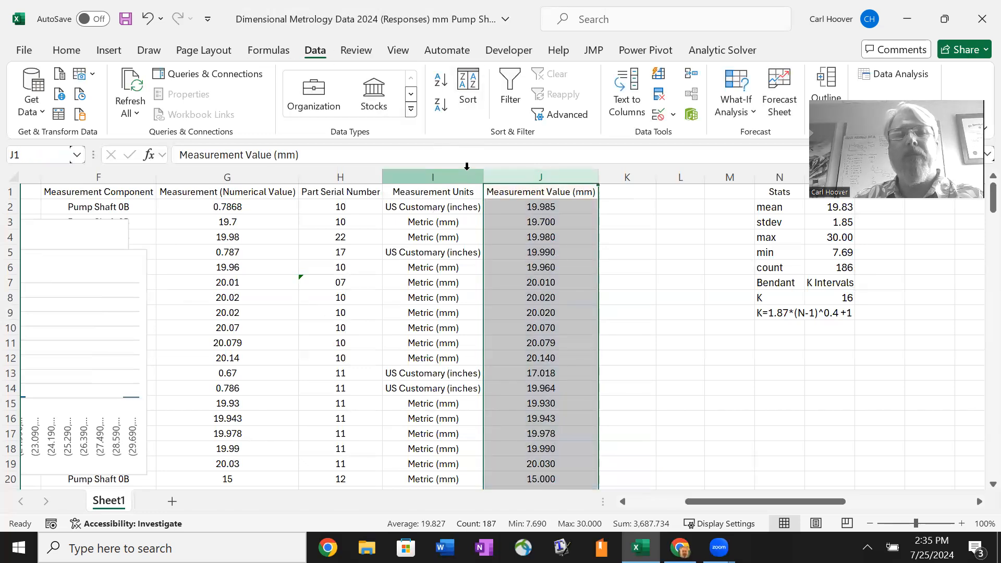
left_click(507, 193)
key("ctrl+shift+Down")
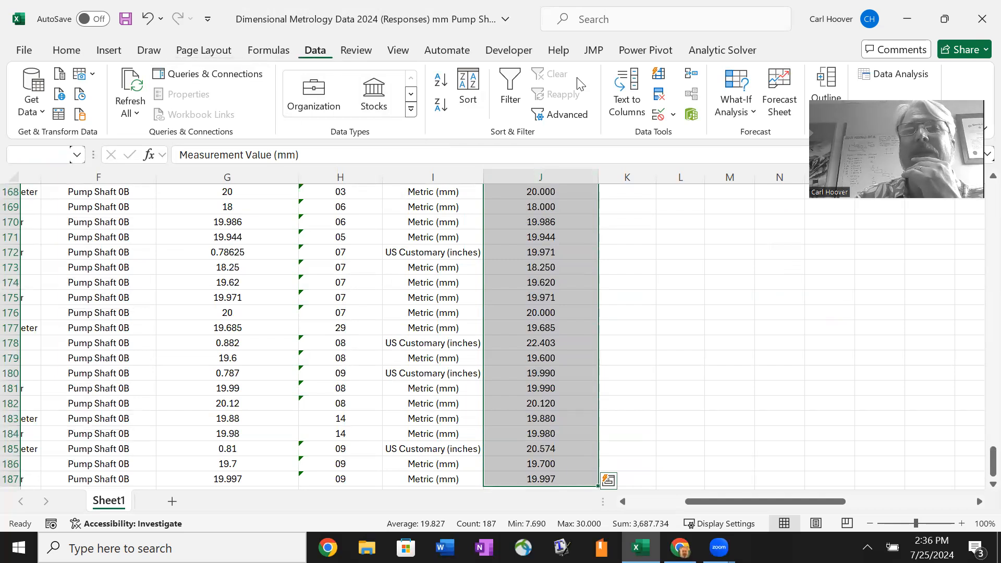
left_click(897, 76)
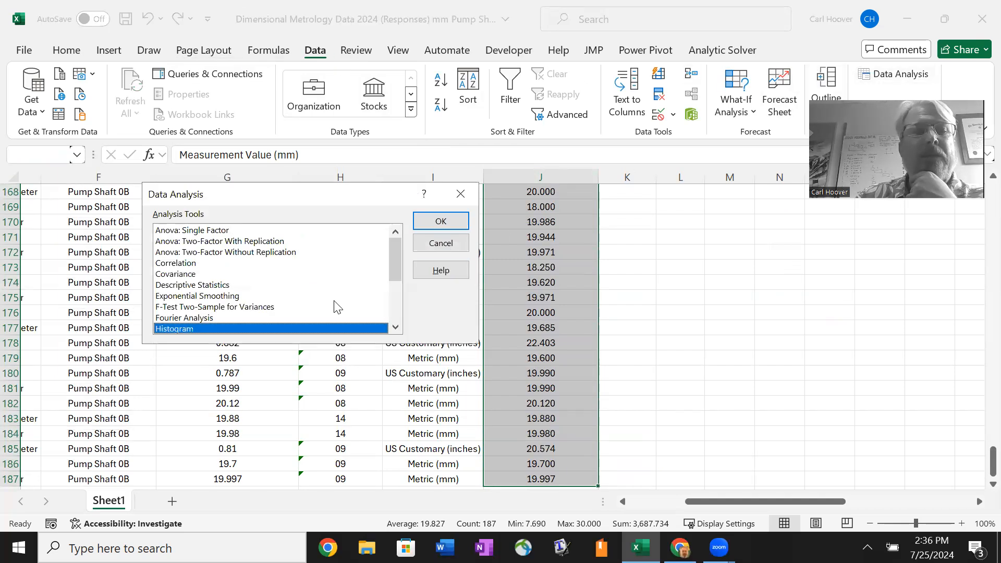
mouse_move(401, 261)
left_mouse_down()
mouse_move(398, 304)
mouse_move(397, 267)
left_mouse_up()
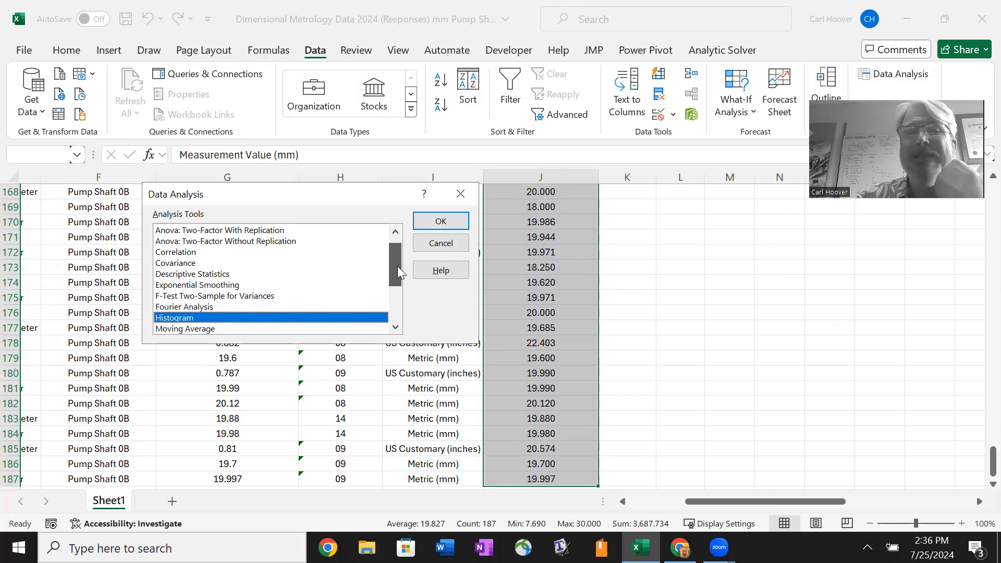
left_click_drag(397, 267, 397, 267)
left_click(434, 227)
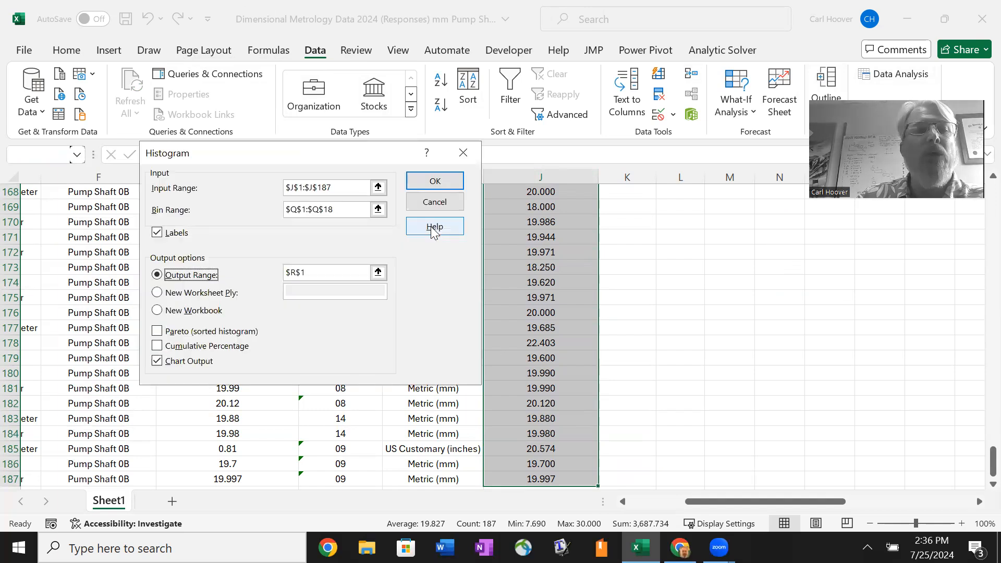
left_click(378, 187)
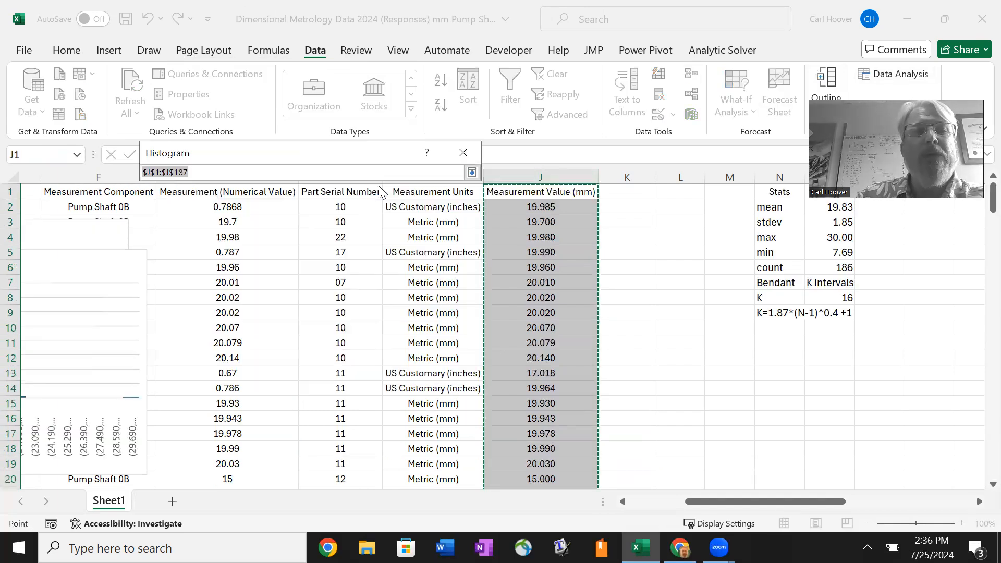
left_click(548, 193)
key("ctrl+shift+Down")
key("Return")
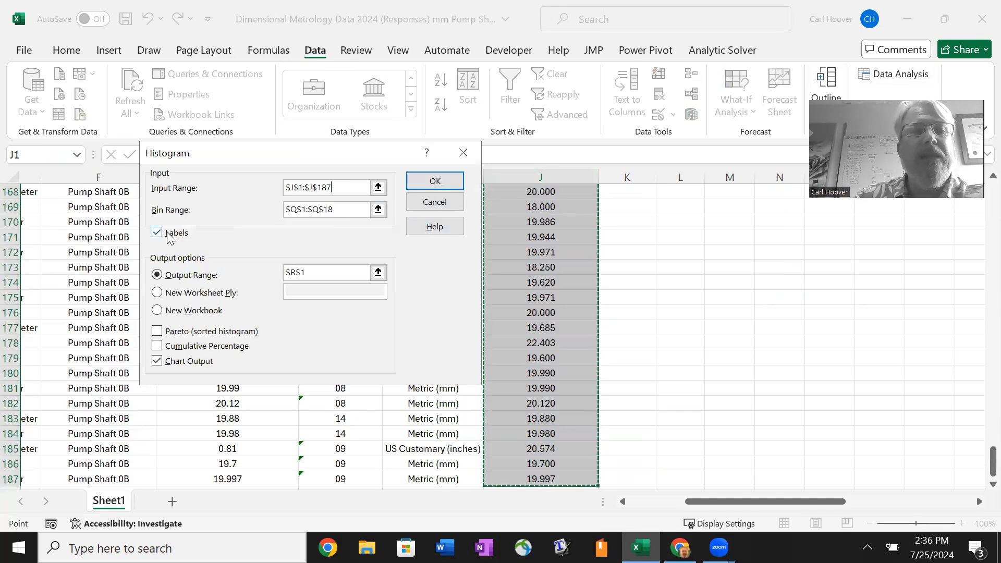
left_click(335, 209)
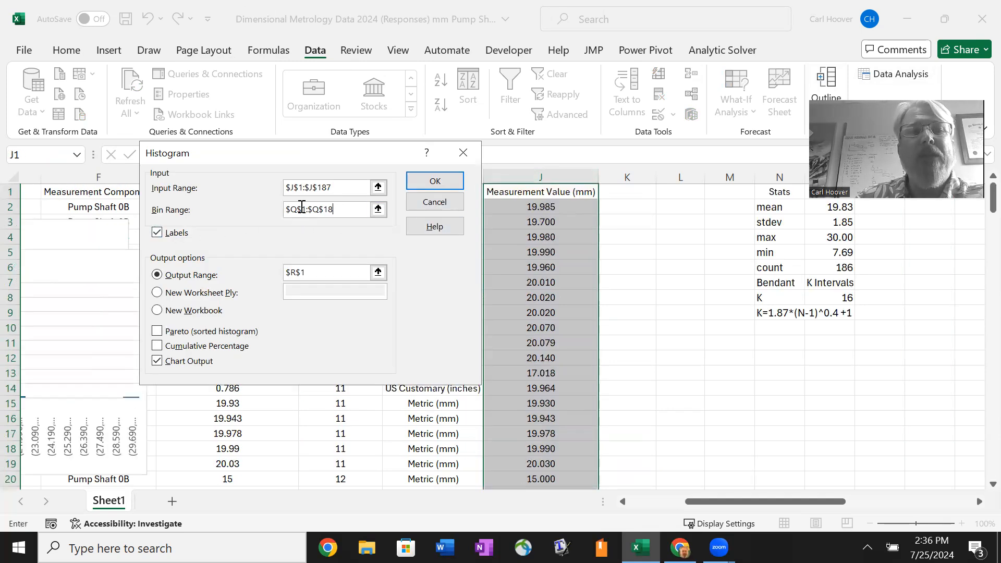
key("BackSpace")
key("BackSpace")
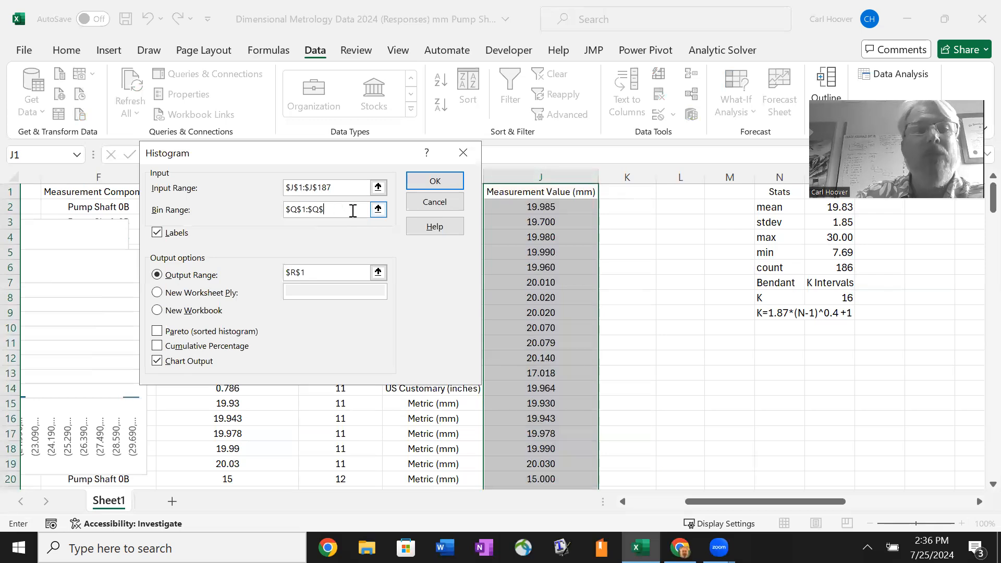
key("BackSpace")
key("BackSpace")
key("BackSpace")
key("BackSpace")
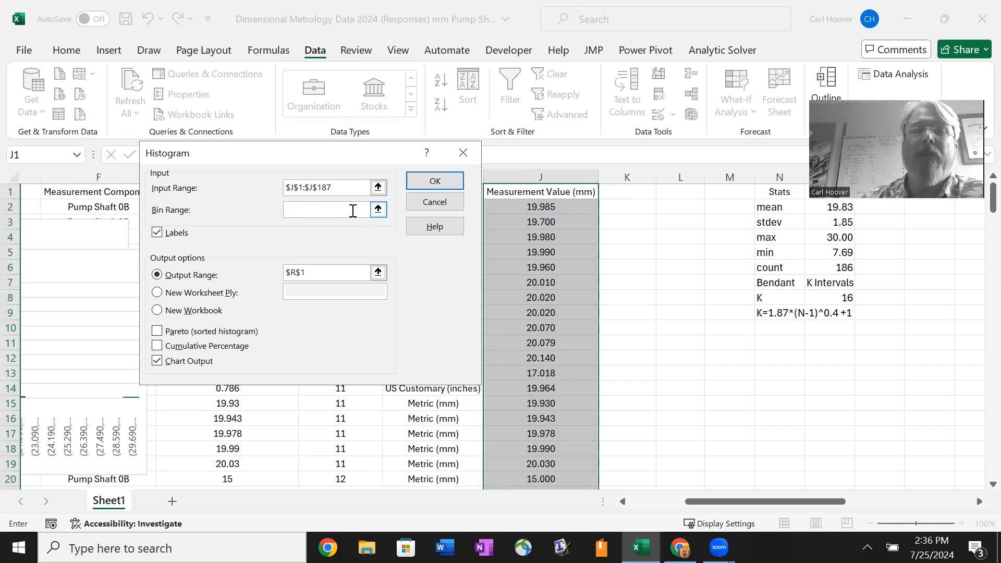
left_click(434, 202)
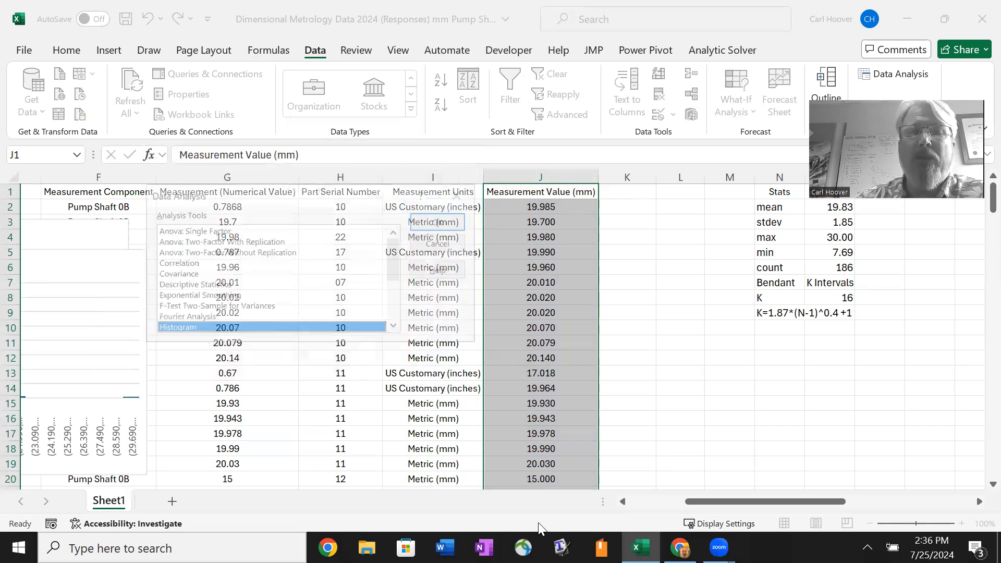
left_click(440, 243)
Step: Start the bin column with the heading Bin in cell Q1 and 15 as the first bin value in Q2
left_click_drag(719, 504, 781, 502)
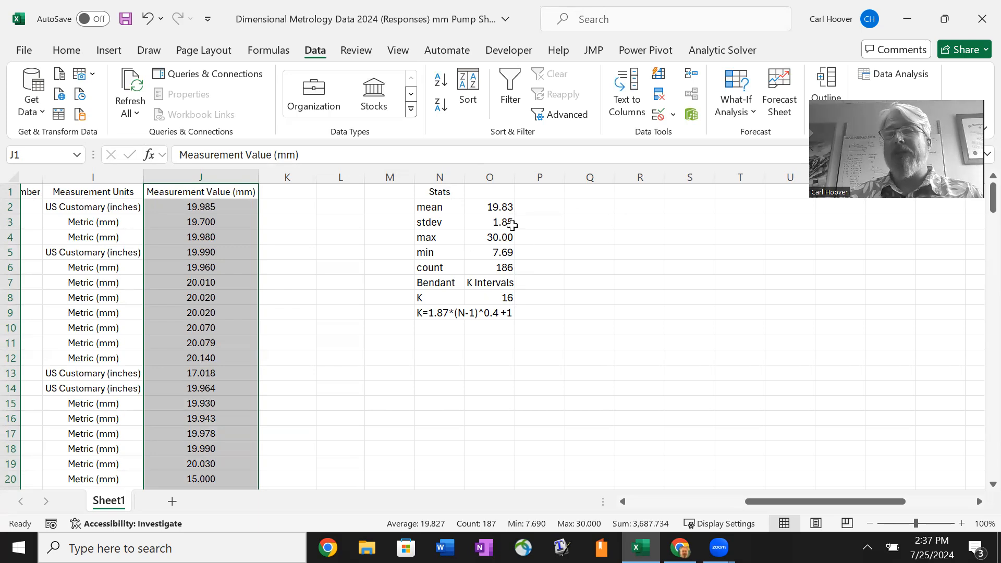
left_click(584, 196)
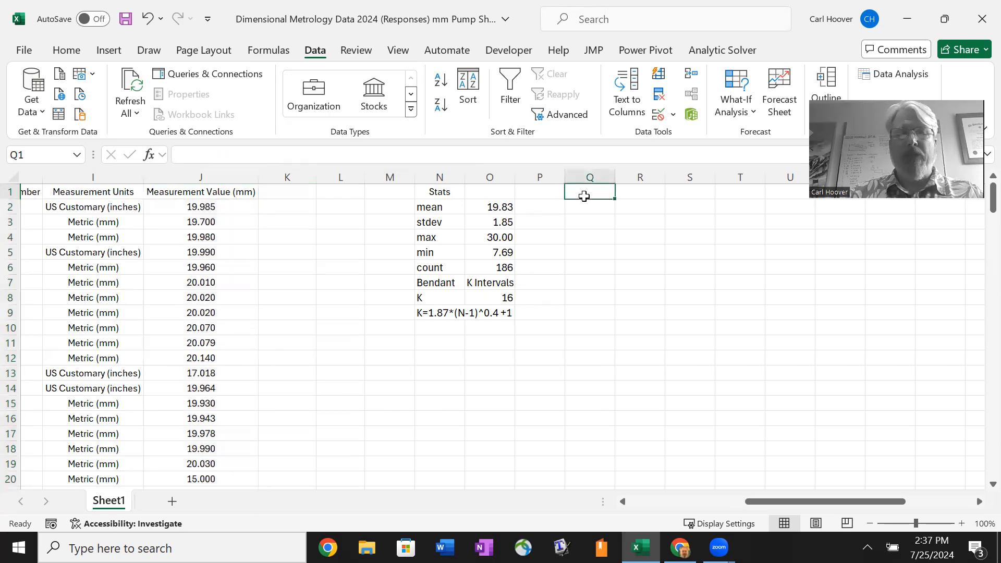
type("Bins")
key("Return")
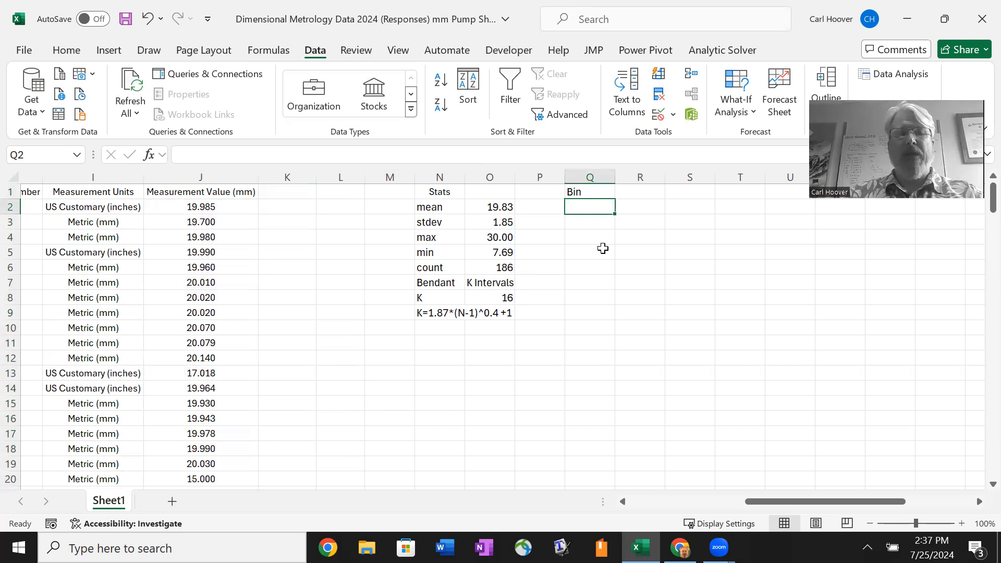
type("15")
key("Return")
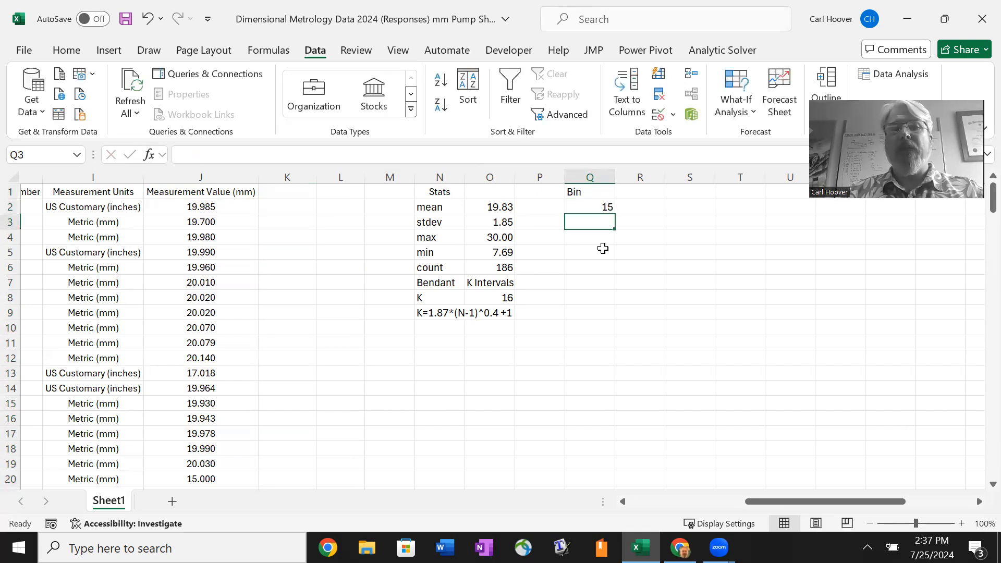
Step: Enter the formula =Q2+0.5 in Q3 and fill it down the Bin column to Q24
type("=")
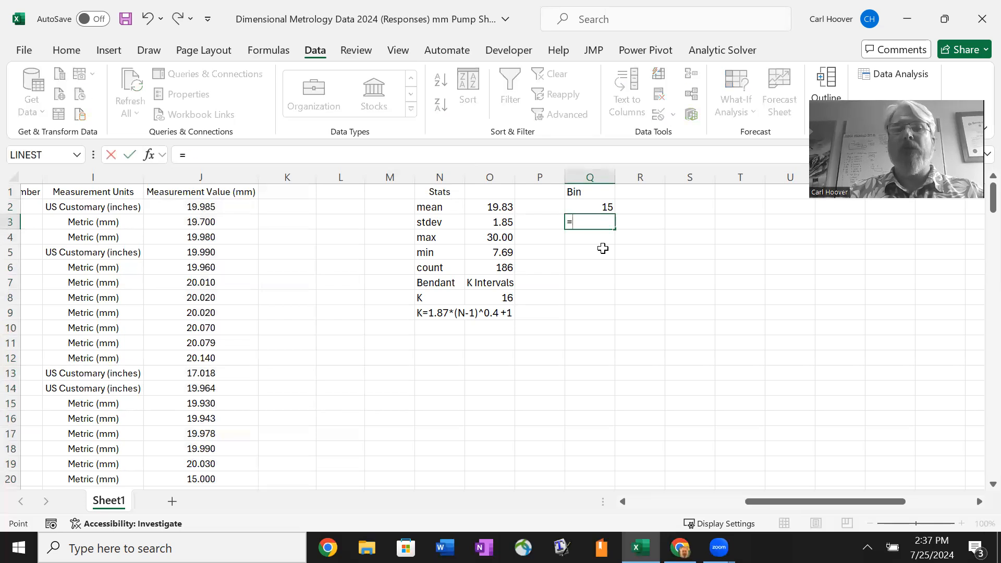
key("Up")
type("+")
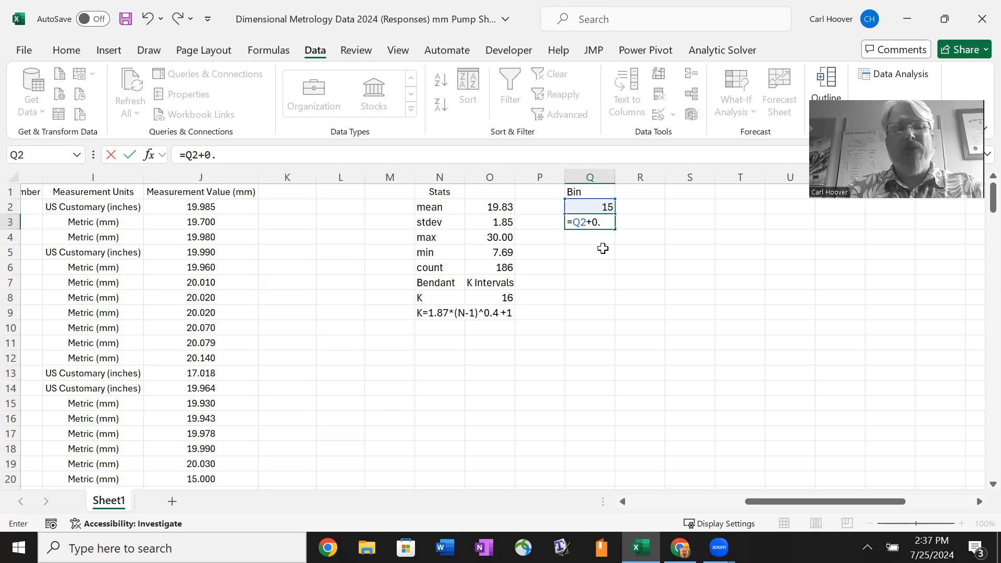
key("Return")
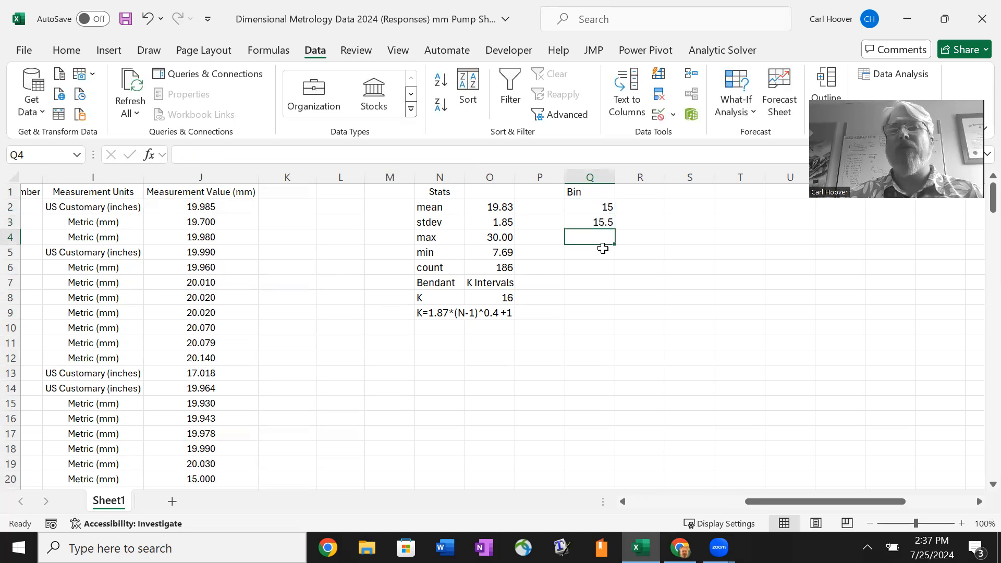
left_click(610, 222)
left_click_drag(616, 230, 616, 486)
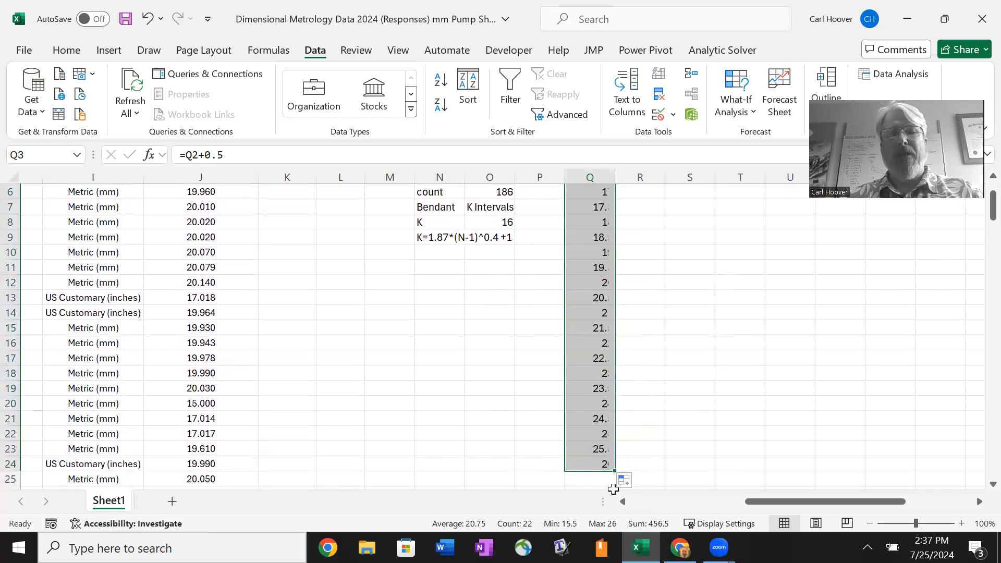
Step: Clear the surplus bin values in Q23:Q24 so the Bin column ends at 25
left_click(609, 466)
key("Up")
key("shift+Down")
key("Delete")
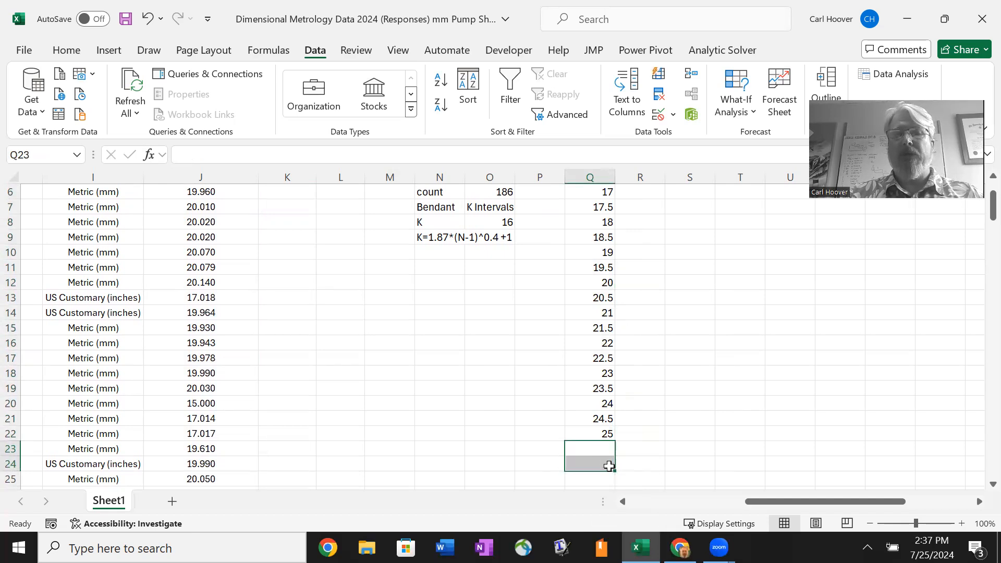
key("Up")
key("ctrl+Up")
key("Down")
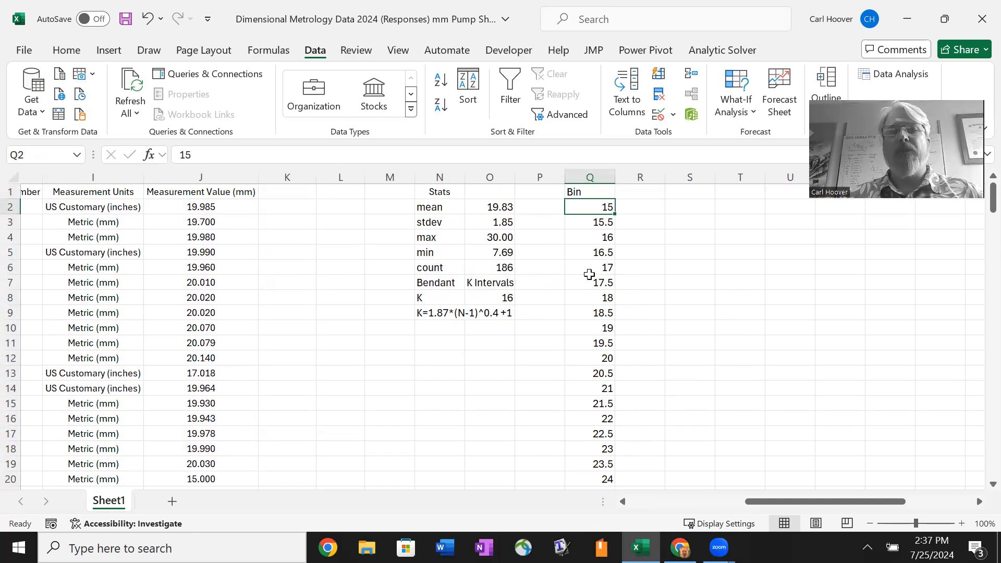
Step: Start the Data Analysis Histogram tool and set its bin range to Q1:Q22
left_click(593, 195)
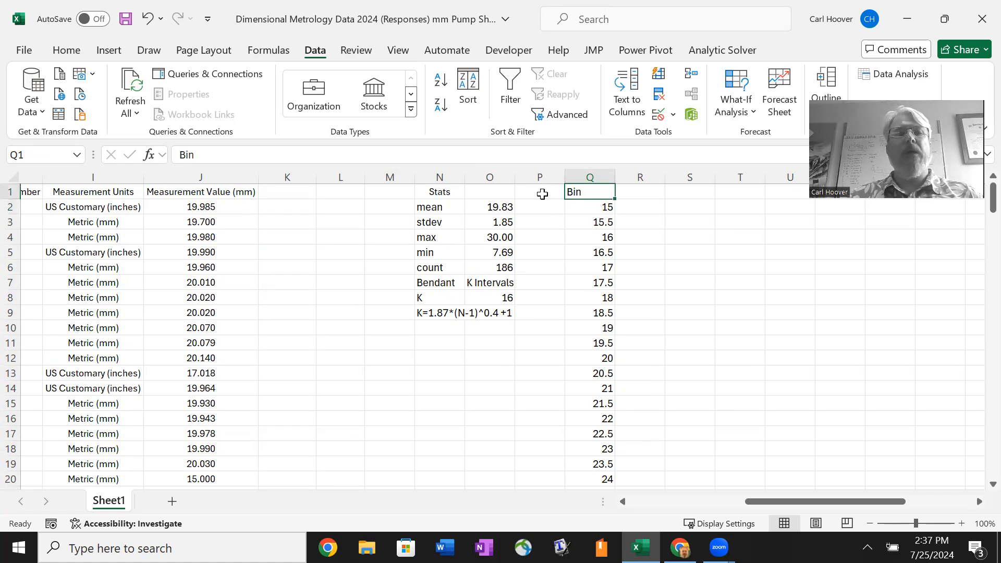
left_click(916, 78)
left_click(440, 218)
left_click(386, 207)
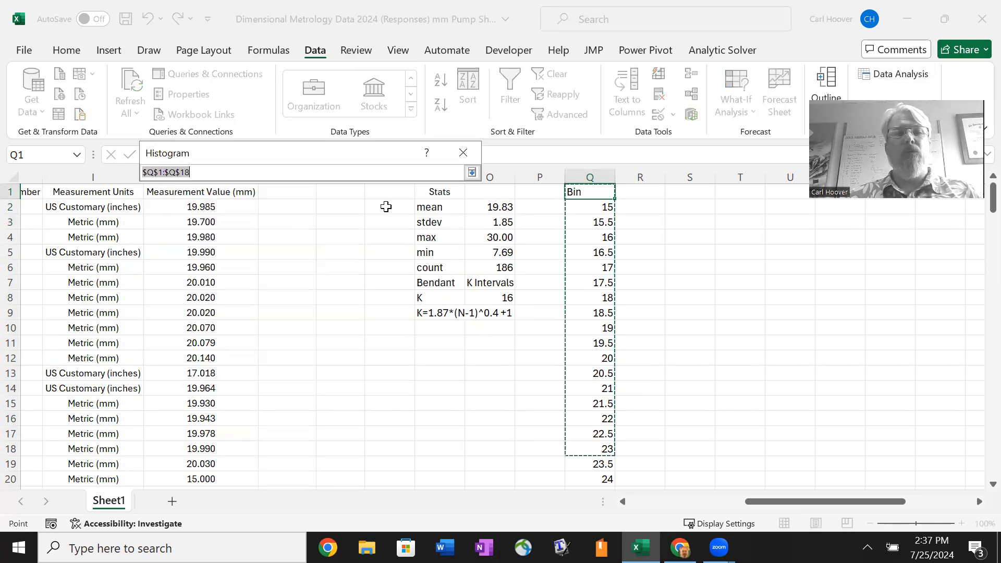
left_click(573, 195)
key("ctrl+shift+Down")
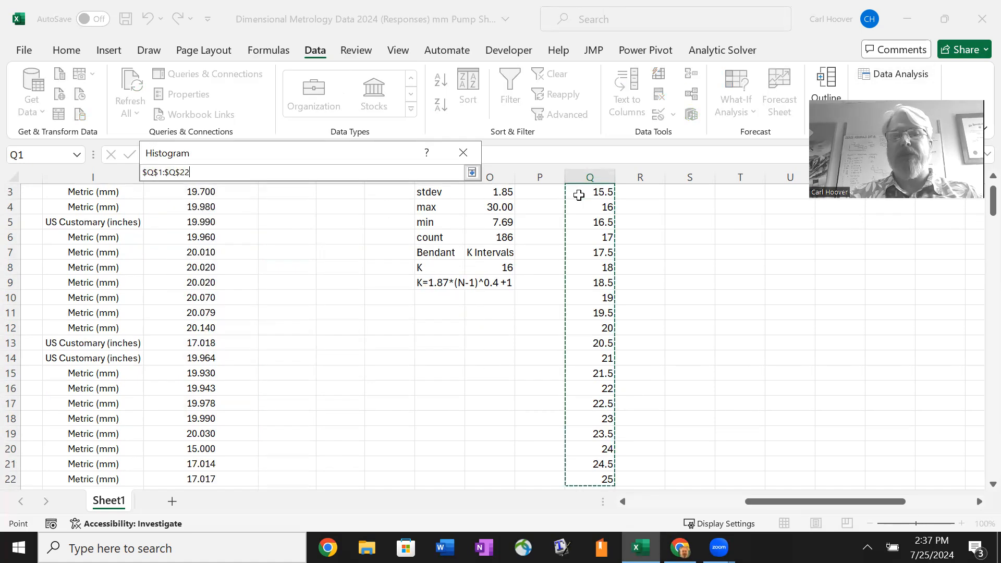
key("Return")
Step: Set the histogram's output range to R1 and generate the frequency table with its chart
left_click(378, 272)
left_click(641, 194)
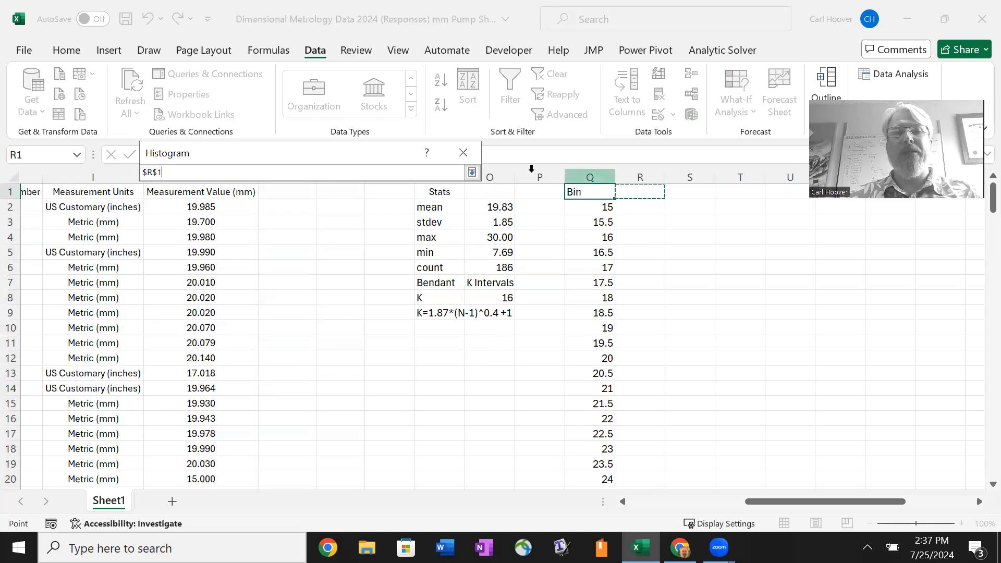
left_click(472, 172)
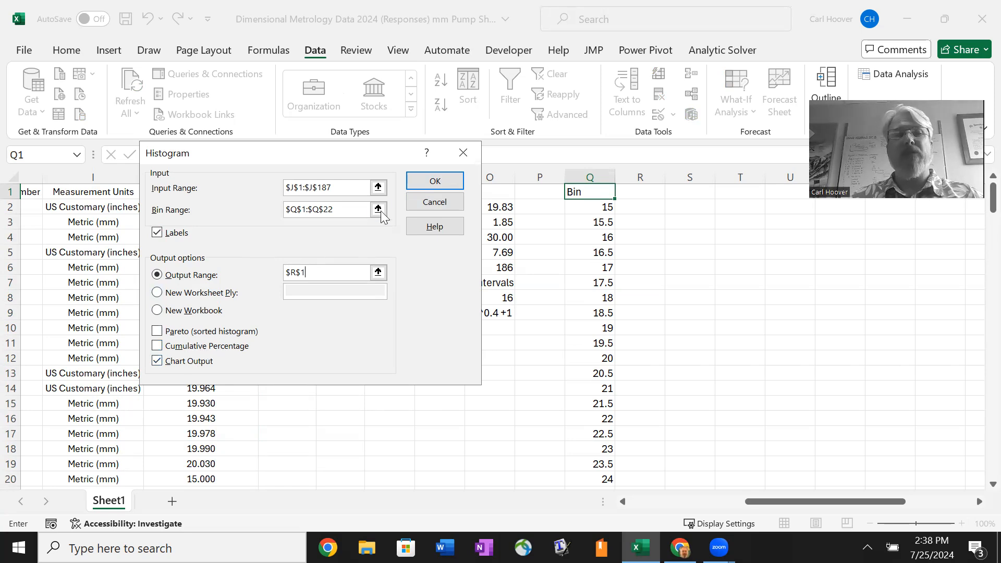
left_click(422, 188)
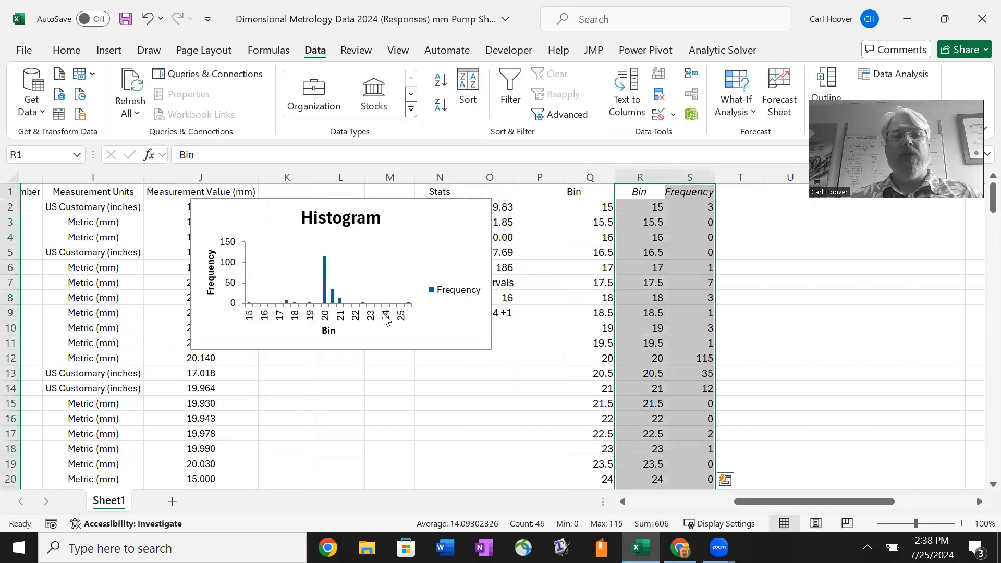
Step: Enlarge the generated histogram chart and move it over columns I to N, beside the bin columns
left_click(487, 349)
left_click_drag(488, 348, 599, 429)
left_click_drag(476, 208, 357, 197)
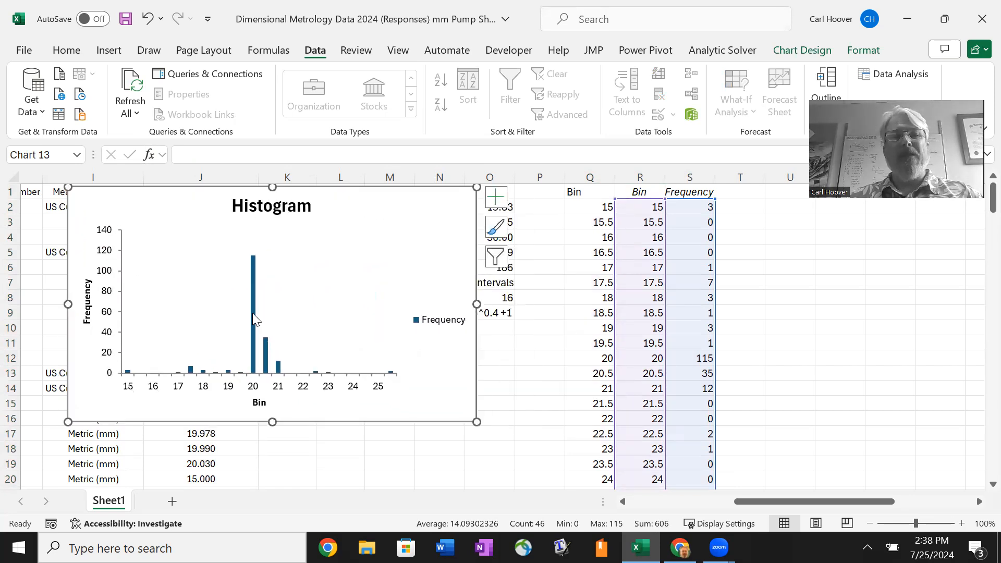
Step: Delete the histogram's legend and set the gap width of its Frequency series to 60%
left_click(437, 328)
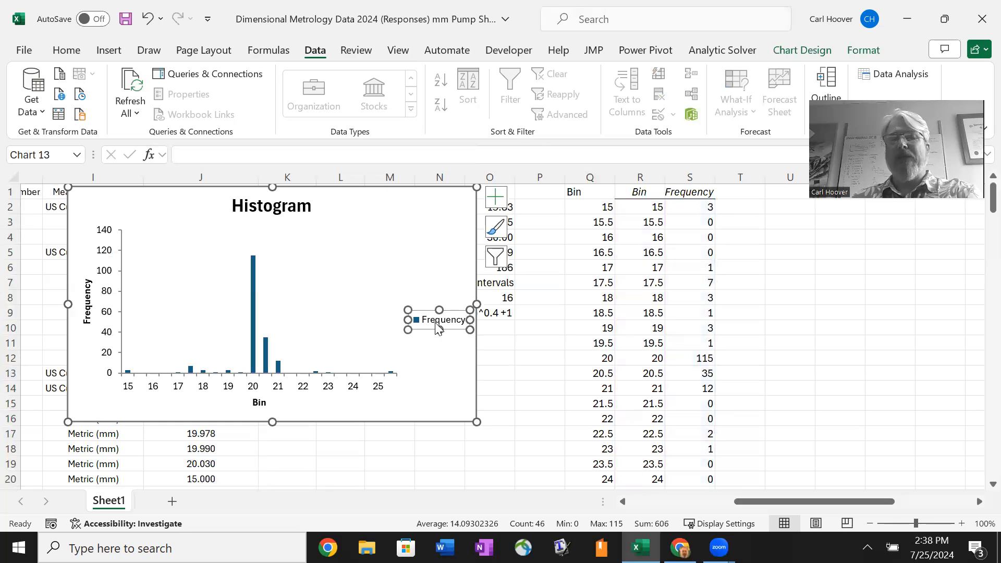
key("Delete")
left_click(287, 328)
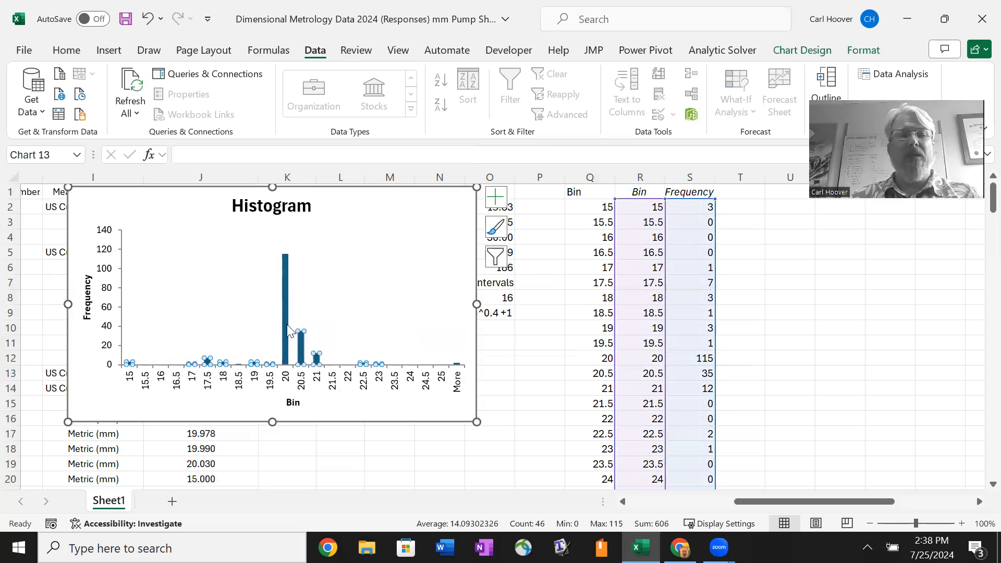
right_click(287, 328)
left_click(363, 501)
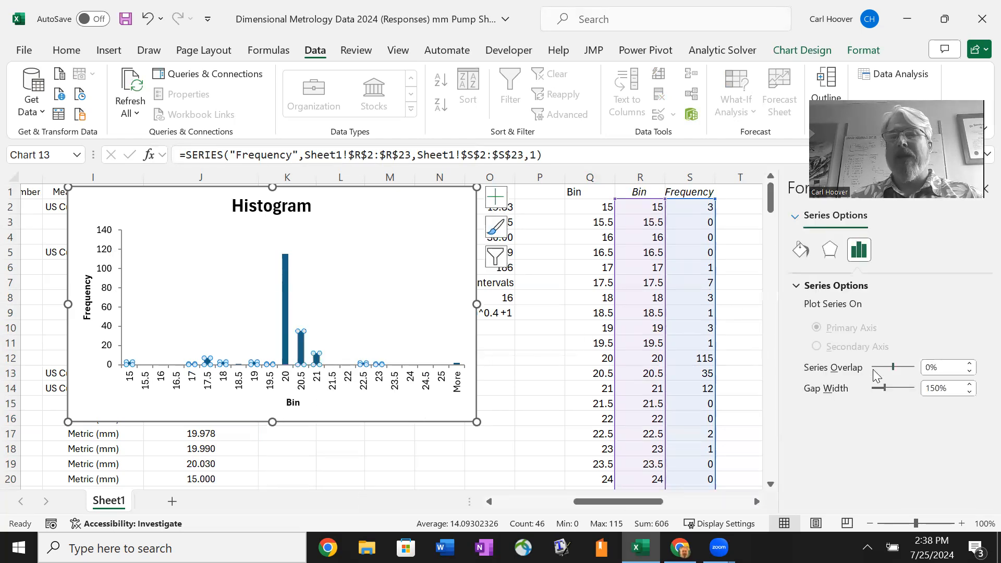
left_click_drag(880, 392, 878, 393)
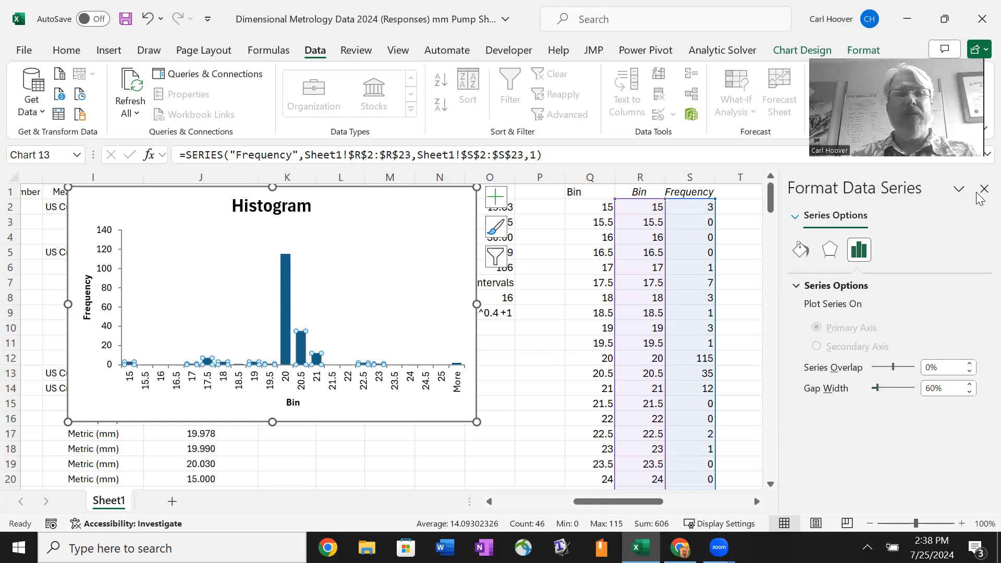
left_click(982, 190)
left_click(403, 289)
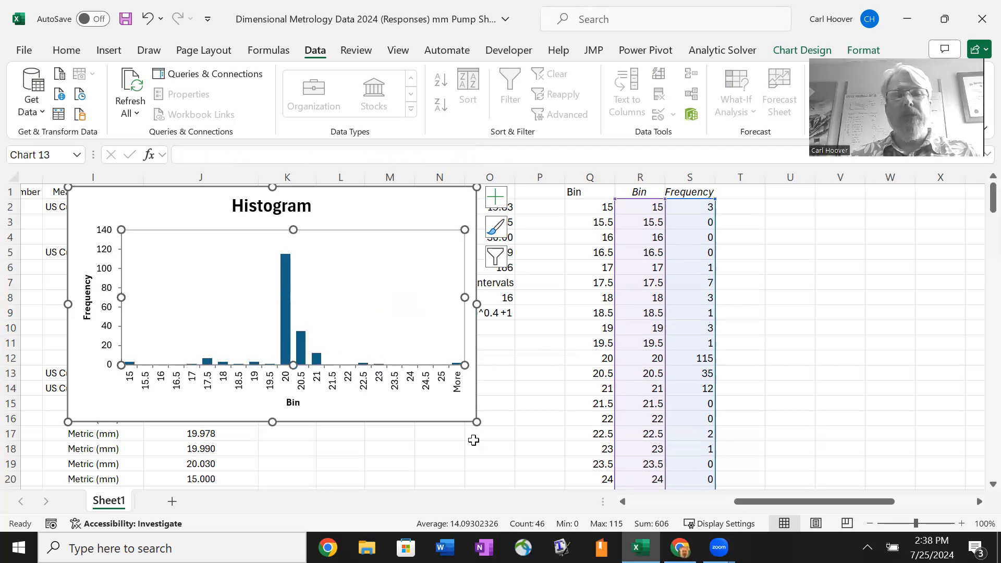
Step: Move the new histogram over columns G to J and compare it with the two earlier histograms
left_click_drag(756, 502, 634, 506)
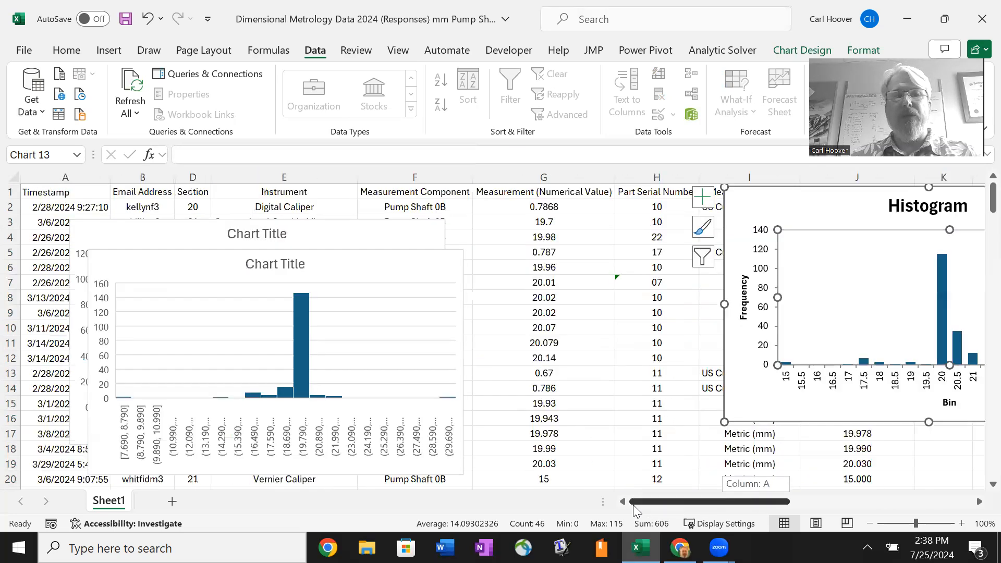
left_click_drag(796, 212, 565, 242)
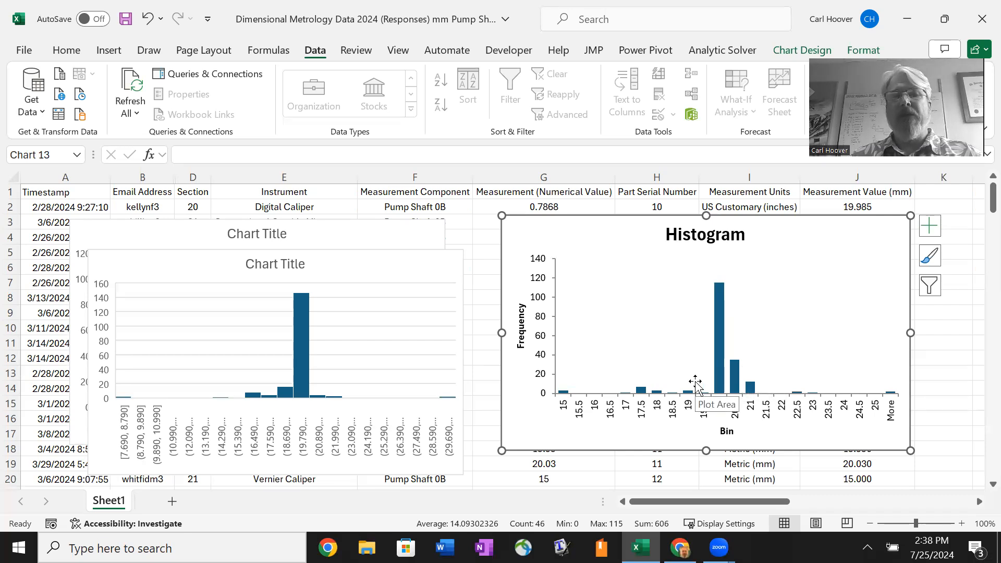
mouse_move(714, 366)
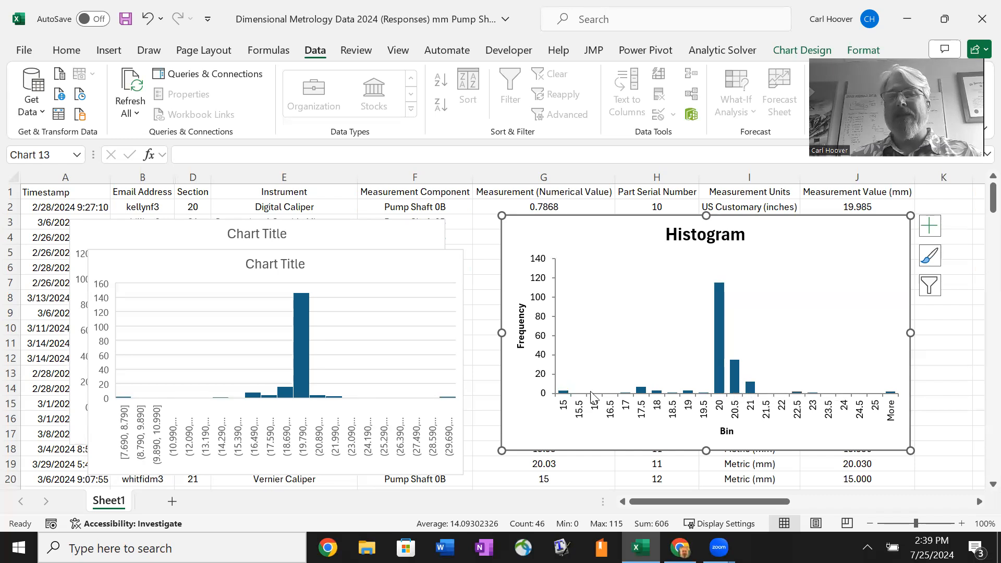
Step: Move the histogram over columns H to M, clear of the Stats table and the bin columns
left_click_drag(756, 503, 845, 490)
left_click_drag(458, 245, 632, 238)
left_click_drag(753, 497, 781, 498)
left_click_drag(419, 230, 367, 234)
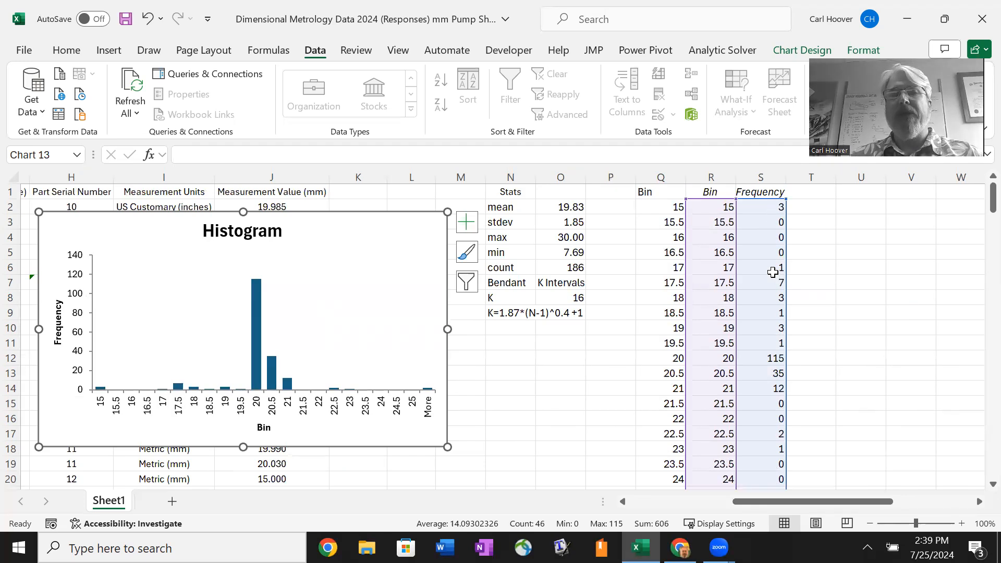
left_click(711, 207)
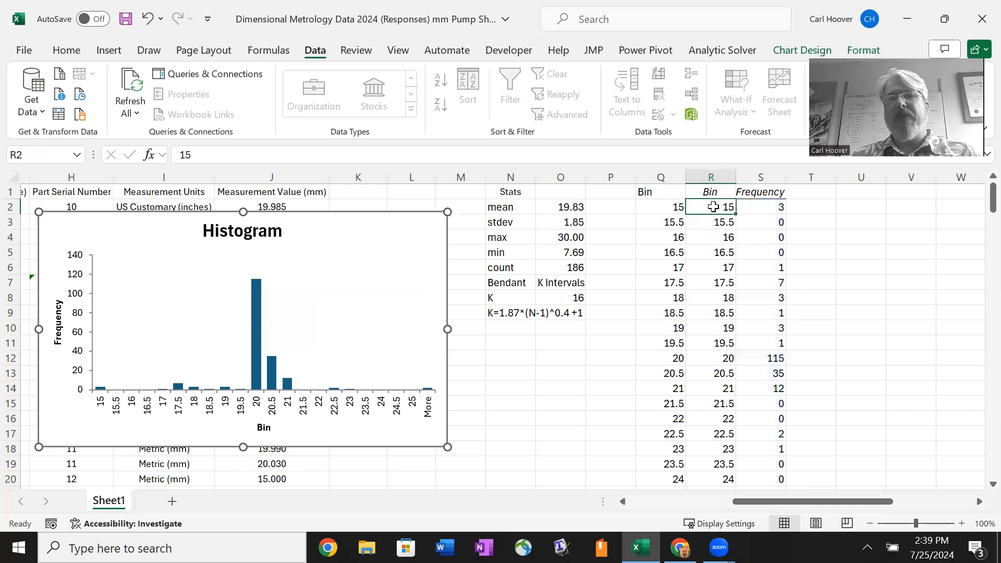
key("ctrl+shift+Down")
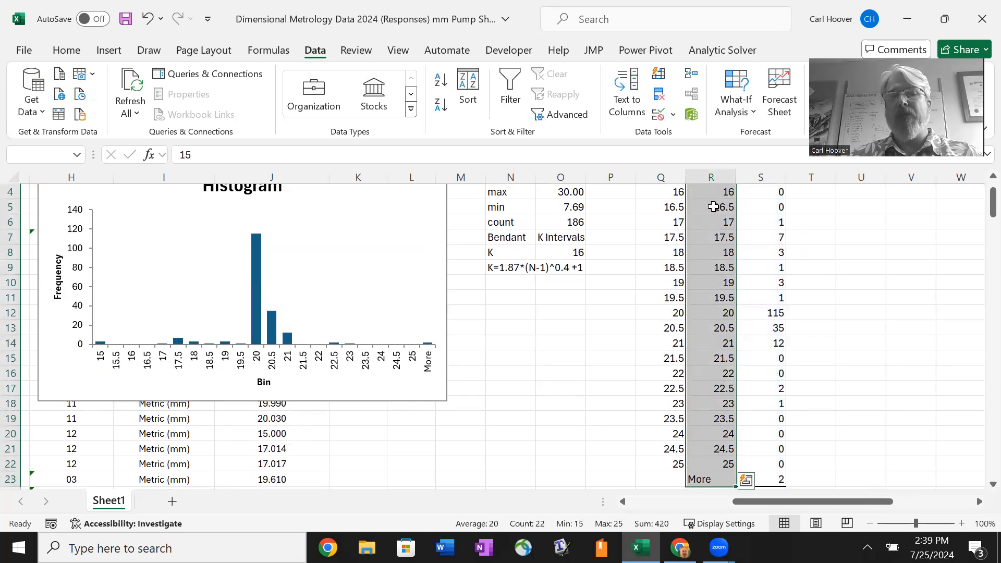
key("ctrl+q")
key("Escape")
scroll(713, 207, "up", 1)
Step: Copy the Bin column Q1:Q22, including its heading, to column U starting at U1
left_click(713, 207)
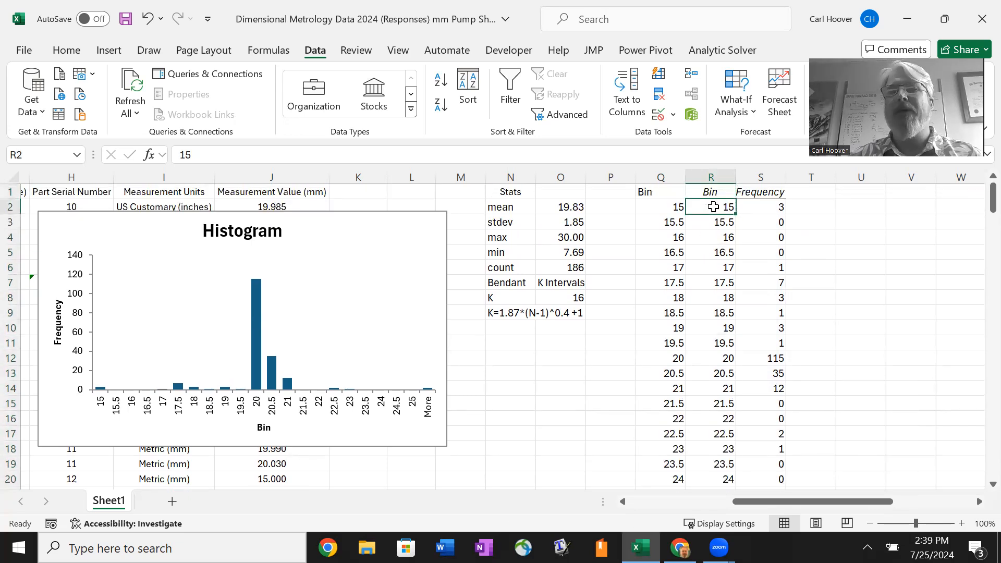
key("Left")
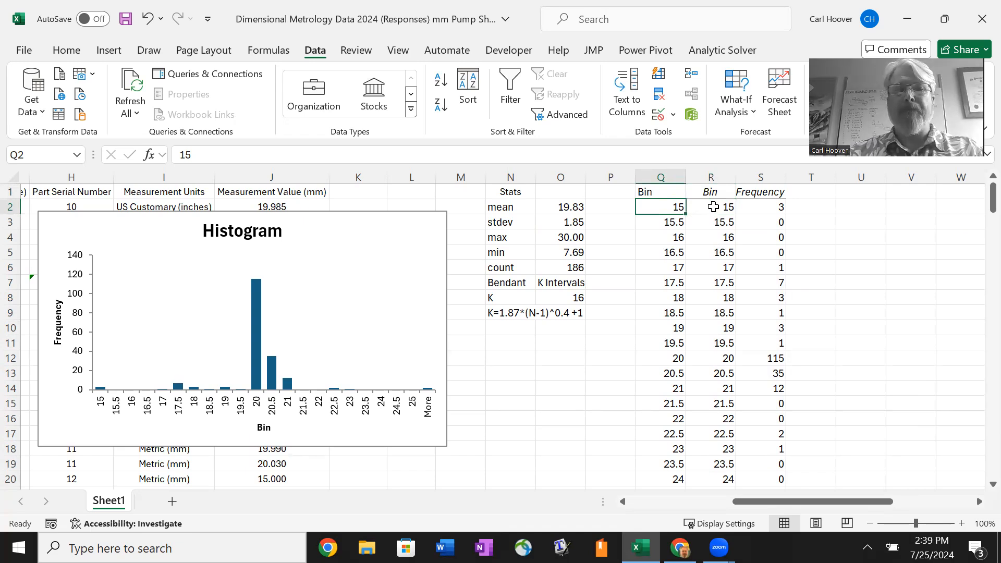
key("Up")
key("ctrl+shift+Down")
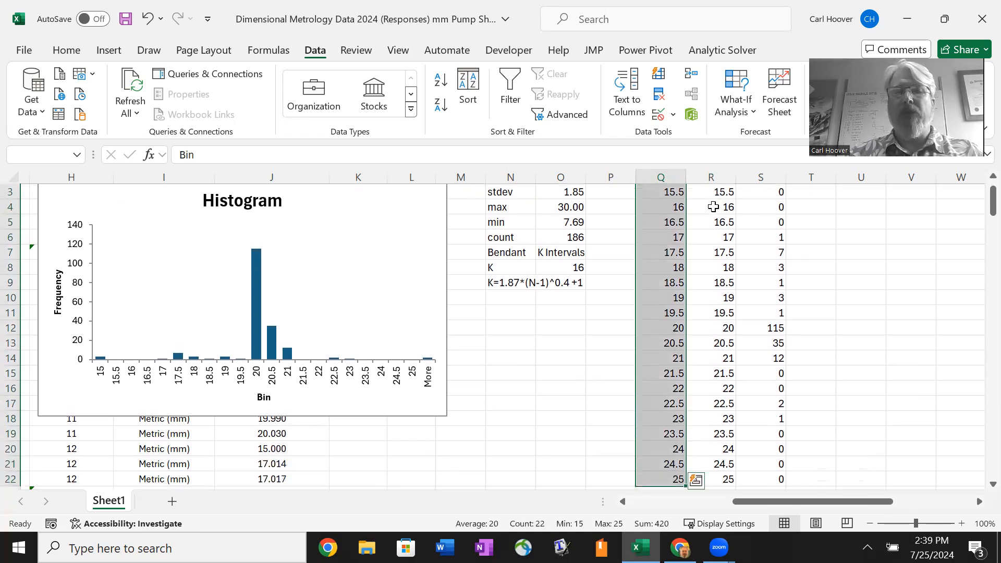
key("ctrl+c")
scroll(713, 207, "up", 1)
key("Right")
key("Right")
key("Right")
key("Right")
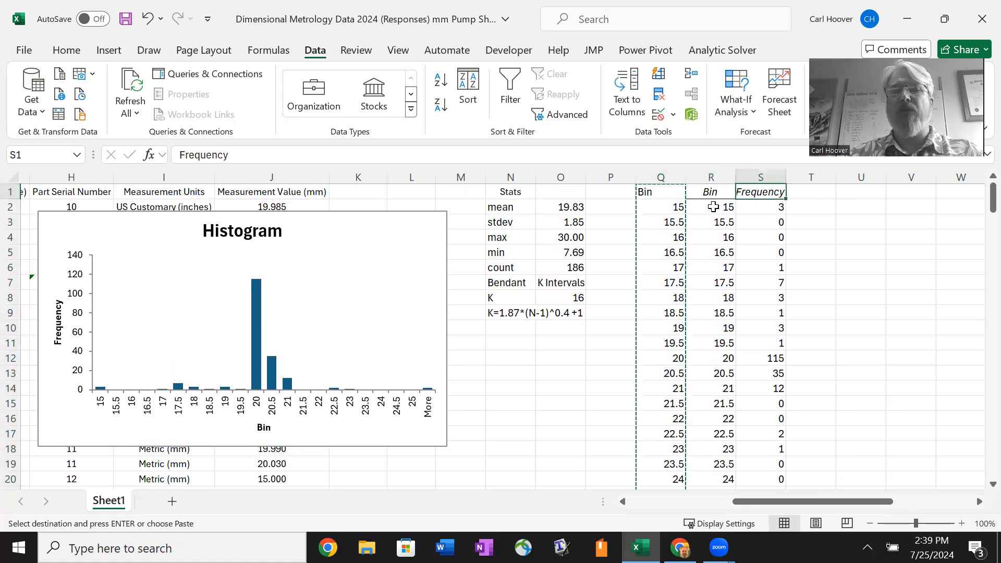
key("ctrl+v")
Step: Set the first bin value in U2 to 18 and change the formula in U3 to =U2+0.25
key("Down")
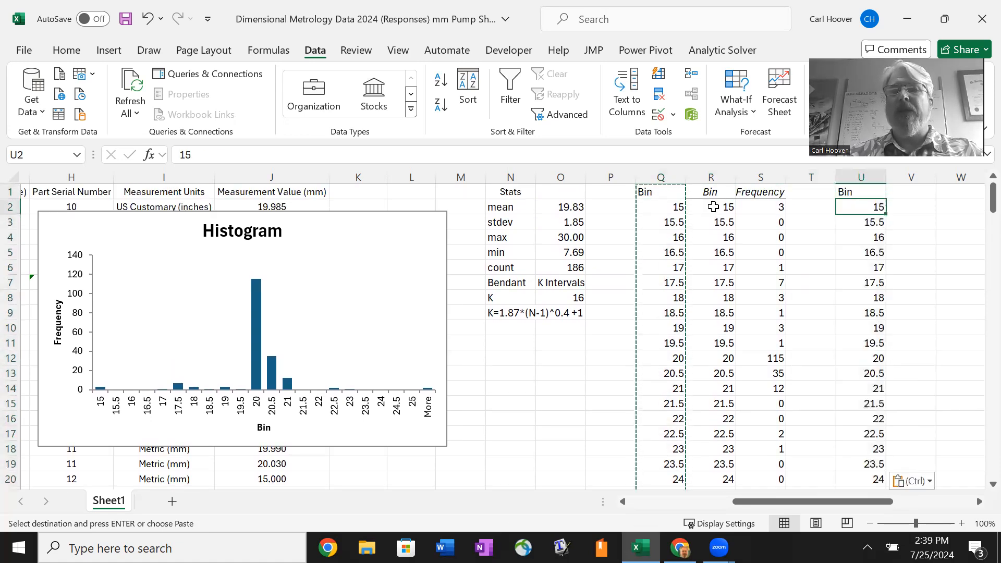
type("18")
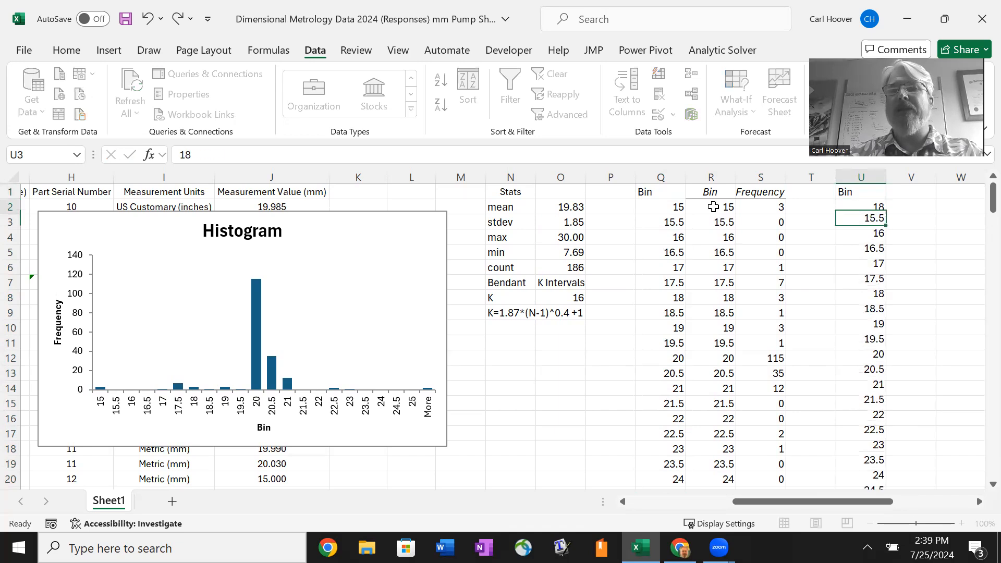
key("Return")
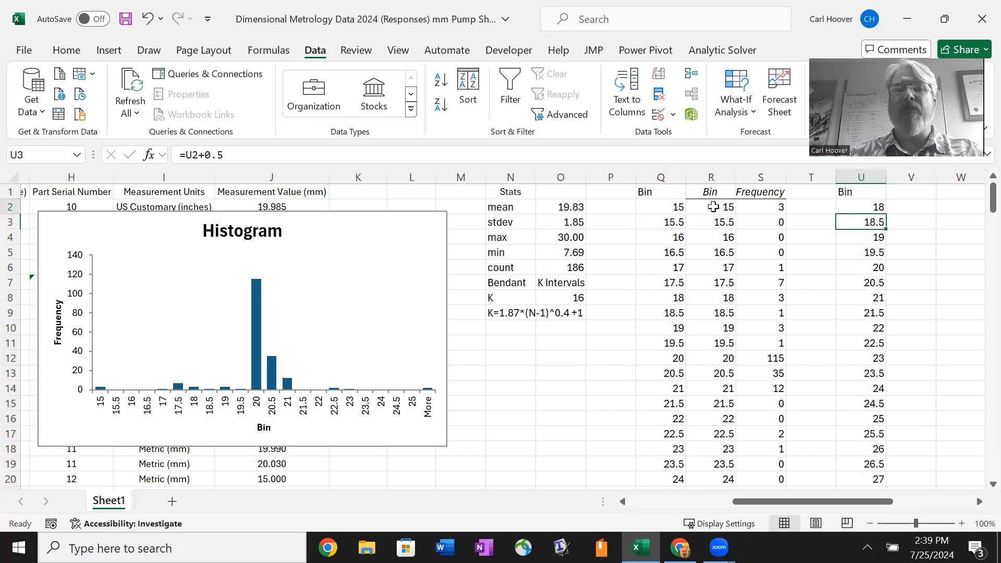
left_click(215, 155)
type("2")
key("ctrl+Return")
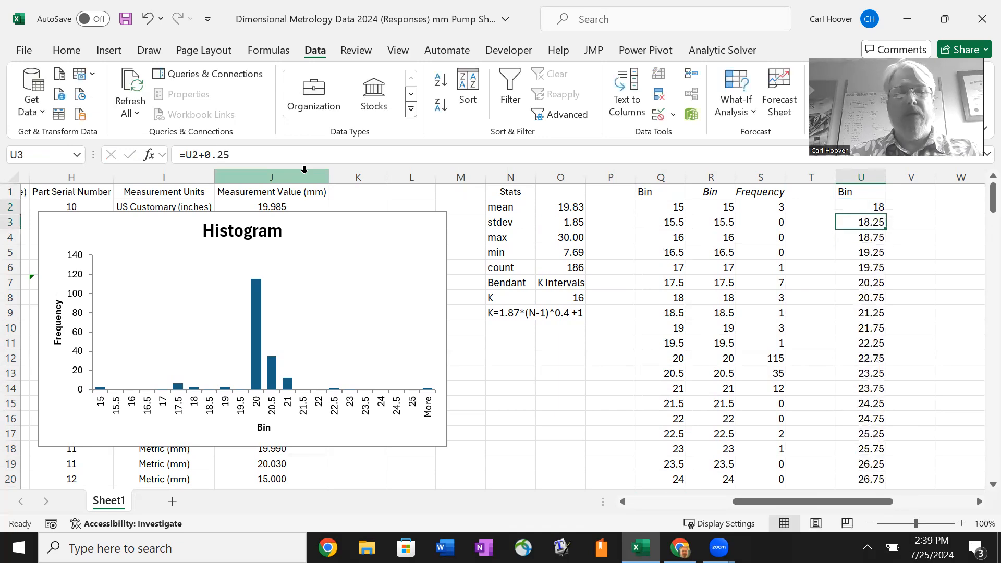
Step: Clear the bin values in column U from row 13 downward, keeping those through row 12
key("Down")
key("shift+Down")
key("Down")
key("Down")
key("Down")
key("Down")
key("Down")
key("Down")
key("Down")
key("Down")
key("Down")
key("Down")
key("Down")
key("Down")
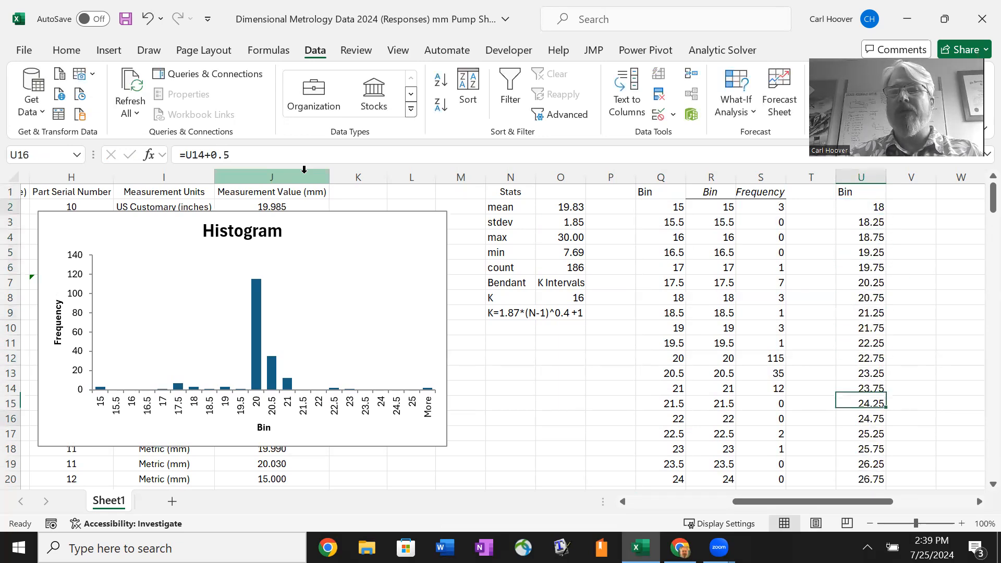
key("Down")
key("Down")
key("Down")
key("Down")
key("Down")
key("Down")
key("Down")
key("Down")
key("Up")
key("Up")
key("Up")
key("Up")
key("Up")
key("Up")
key("Up")
key("Up")
key("Up")
key("Up")
key("Up")
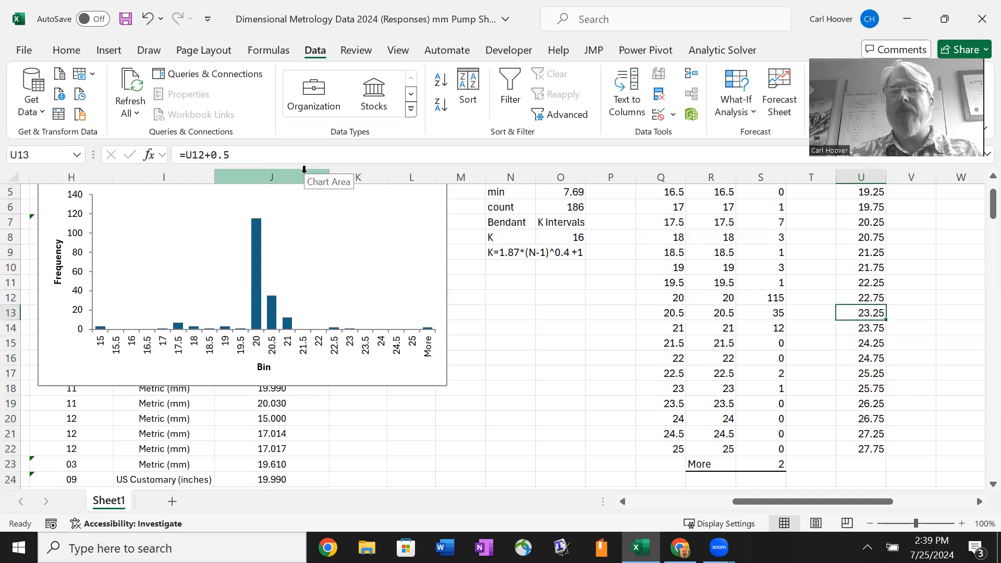
key("shift+Down")
key("shift+Down")
key("shift+Down")
key("shift+Down")
key("shift+Down")
key("shift+Down")
key("shift+Down")
key("shift+Down")
key("shift+Down")
key("shift+Down")
key("Delete")
key("Up")
key("Up")
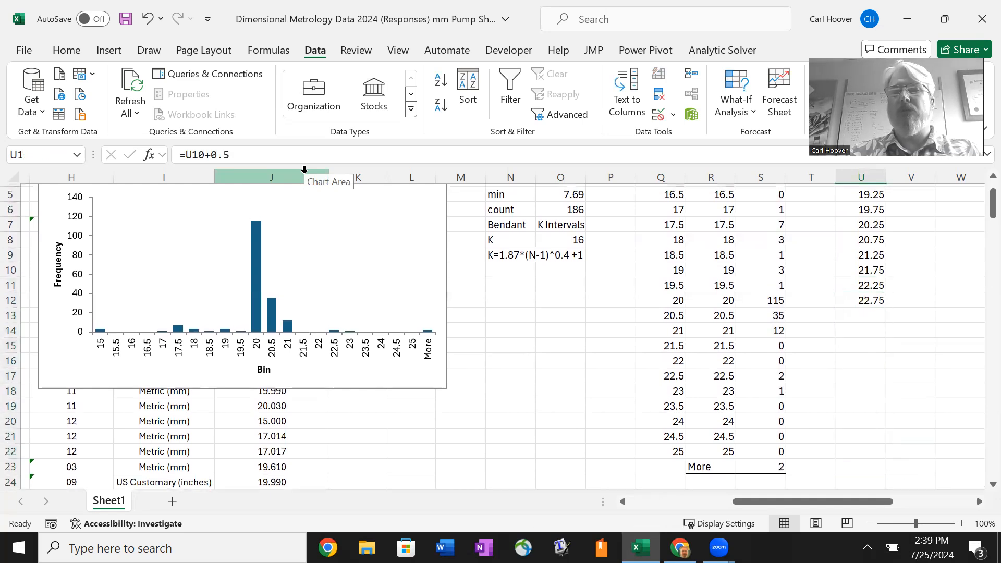
Step: Undo the clearing of the bin values in column U from row 13 downward
key("Down")
key("ctrl+z")
key("Down")
key("Down")
key("Down")
key("Up")
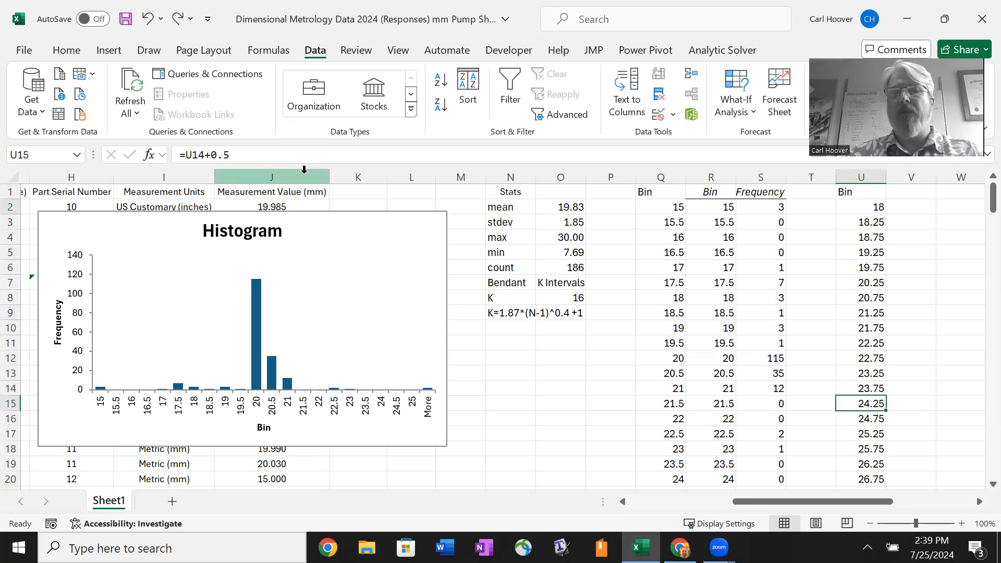
Step: Fill the +0.25 formula from U3 down column U through U20
key("Down")
key("Down")
key("Down")
key("Up")
key("Up")
key("Up")
key("Up")
key("Up")
key("Up")
key("Up")
key("Up")
key("Up")
key("Up")
key("Up")
key("Up")
key("Up")
key("Up")
key("Up")
key("Up")
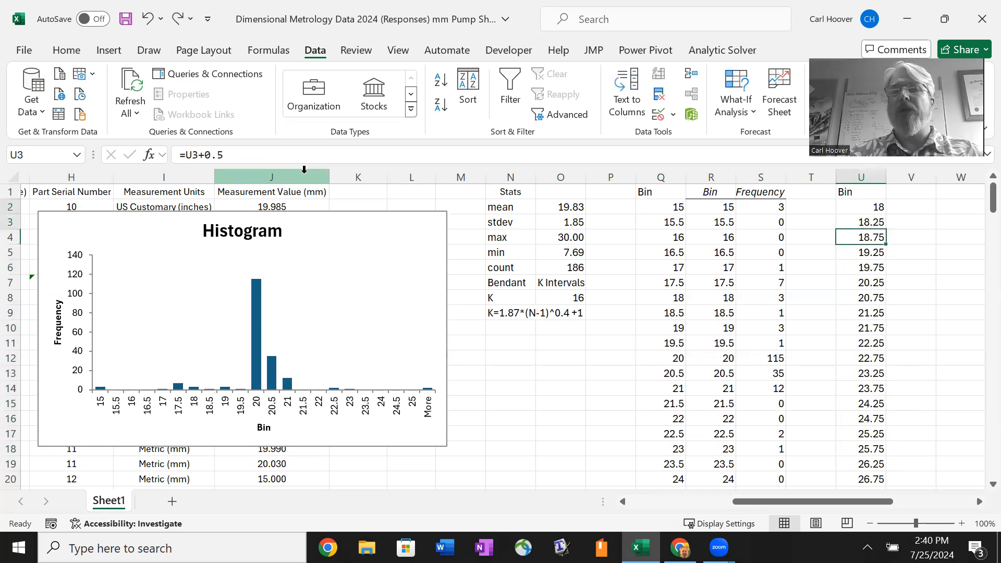
key("Down")
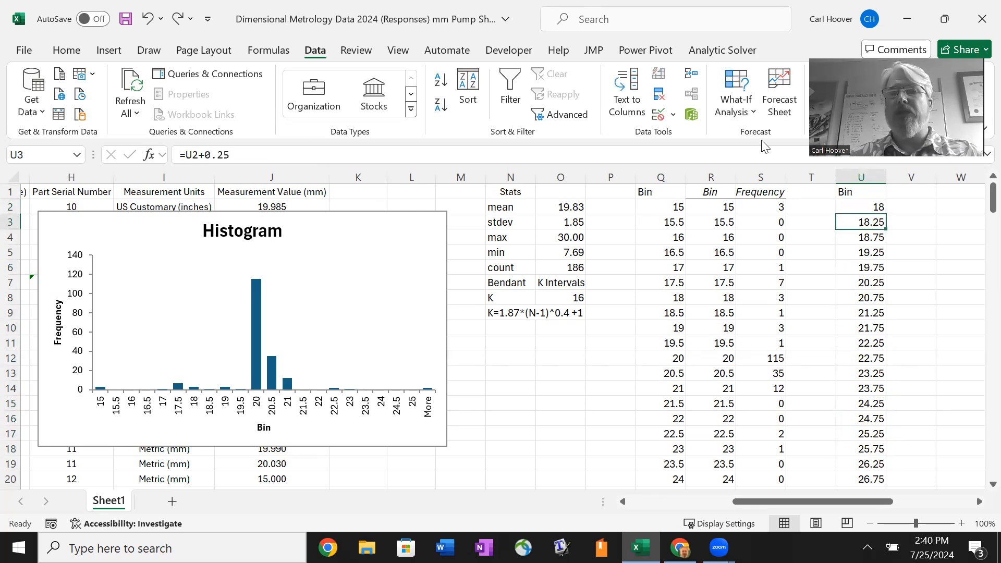
left_click_drag(886, 229, 894, 487)
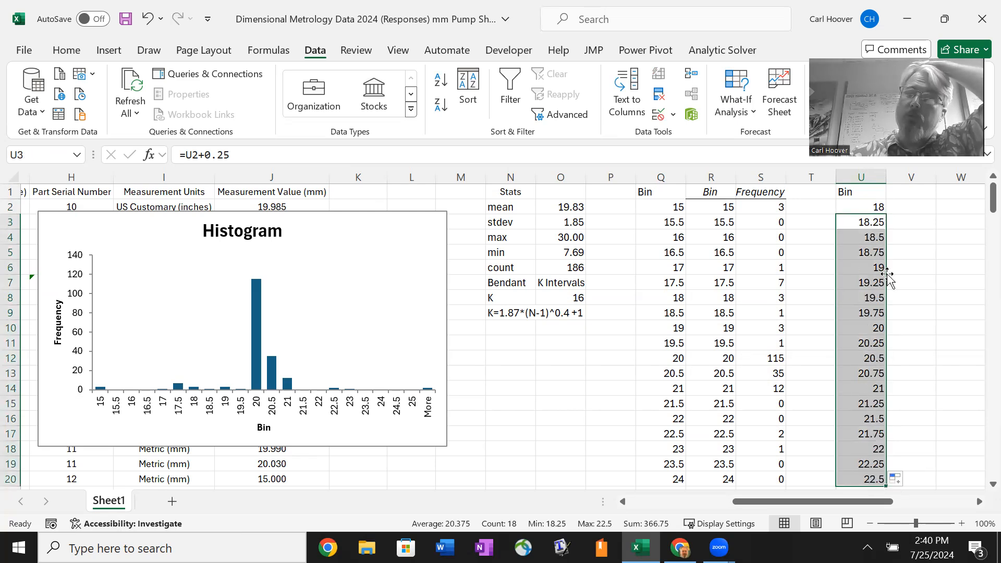
Step: Select the bin values from U2 downward to check how many bins there are up to the value 22
left_click(871, 209)
key("shift+Down")
key("shift+Down")
key("shift+Down")
key("shift+Down")
key("shift+Down")
key("shift+Down")
key("shift+Down")
key("shift+Down")
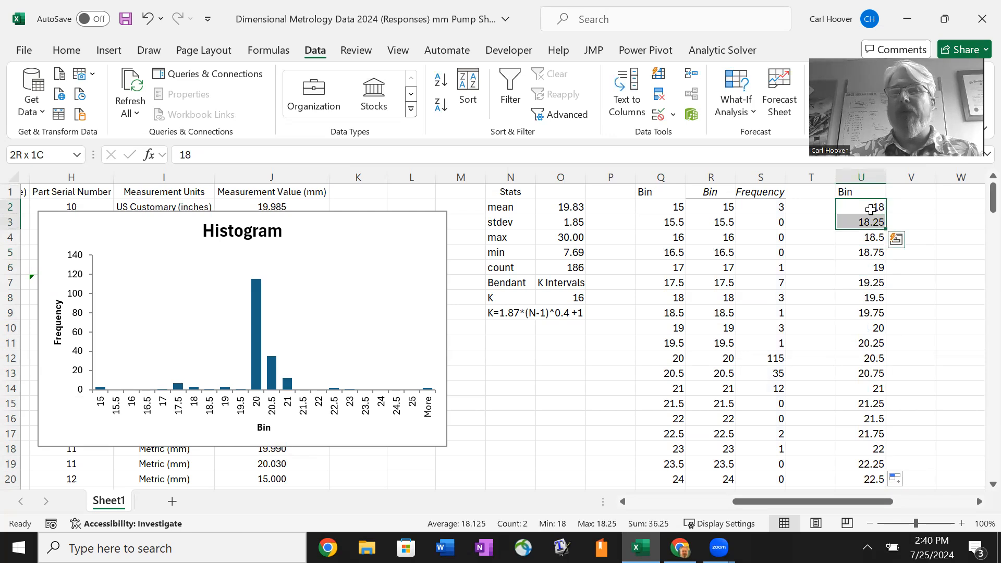
key("shift+Down")
key("shift+Down")
key("shift+Down")
key("shift+Down")
key("shift+Down")
key("shift+Down")
key("shift+Down")
key("shift+Down")
key("shift+Down")
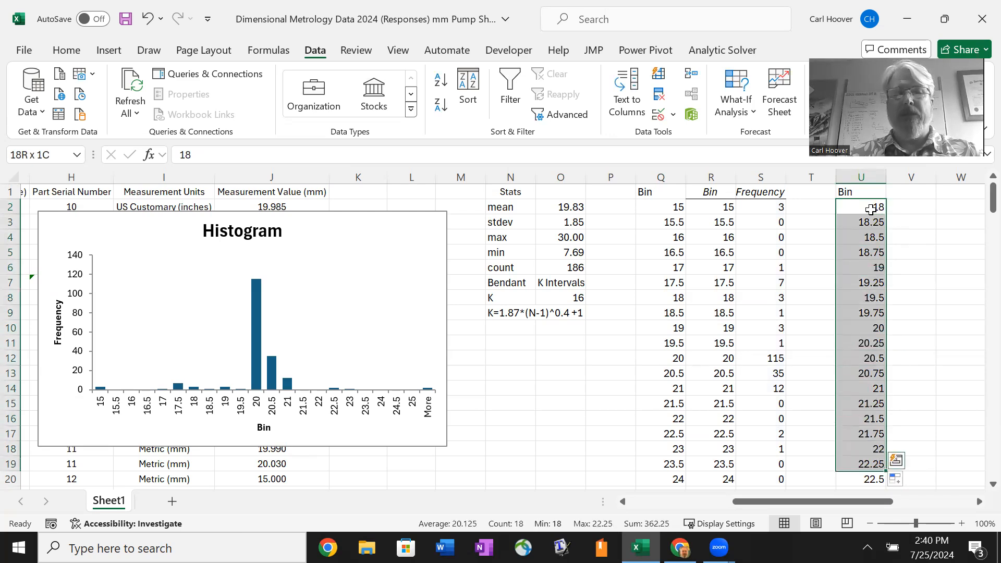
key("shift+Up")
key("shift+Up")
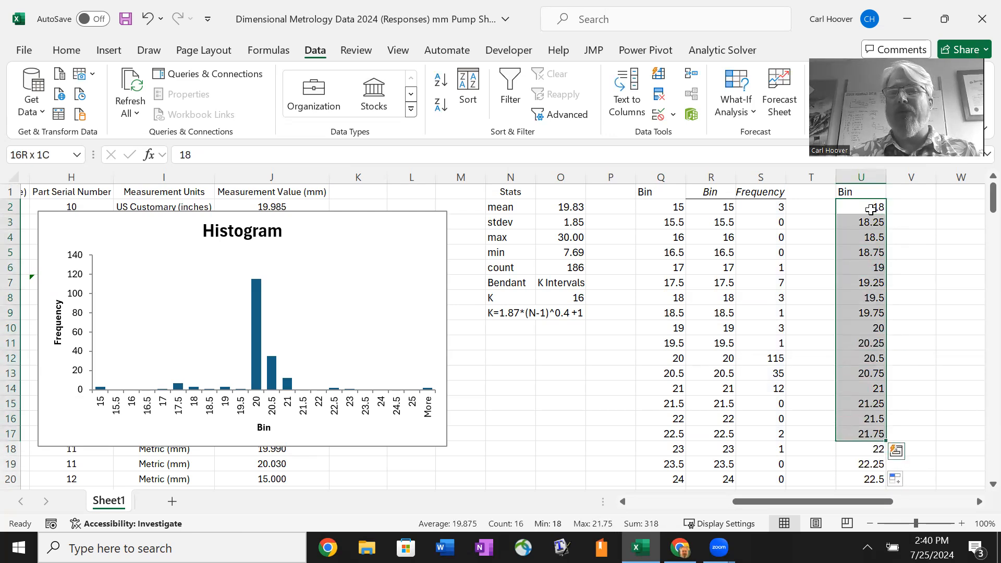
key("shift+Down")
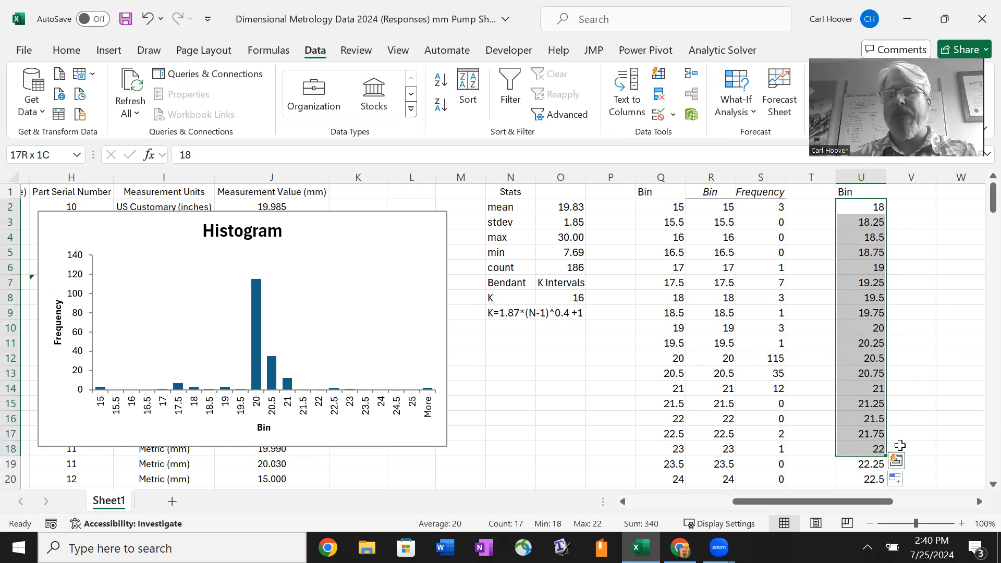
Step: Clear the bin values below 22 in U19:U22 and return to the Bin heading in U1
left_click_drag(869, 463, 870, 470)
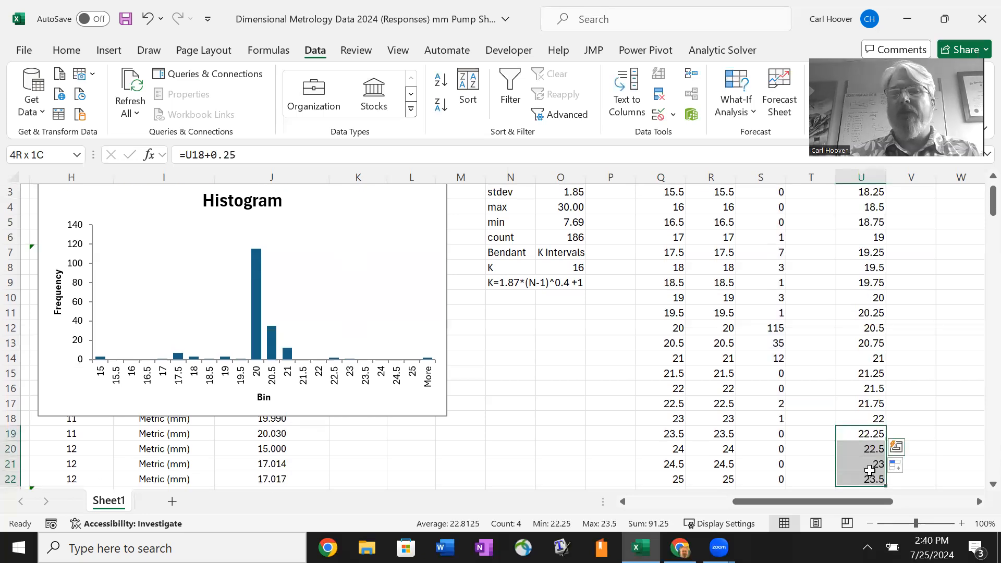
key("Delete")
key("Up")
key("Up")
key("ctrl+Up")
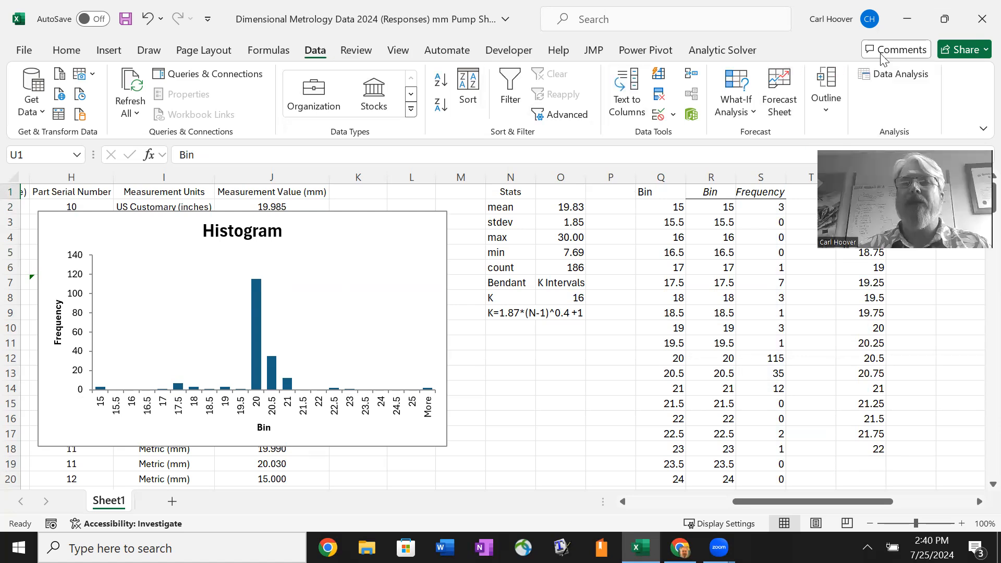
Step: Run the Data Analysis Histogram again with bin range U1:U18 and output range V1, keeping the measurement input range, labels and chart output
left_click(894, 74)
left_click(339, 328)
left_click(440, 221)
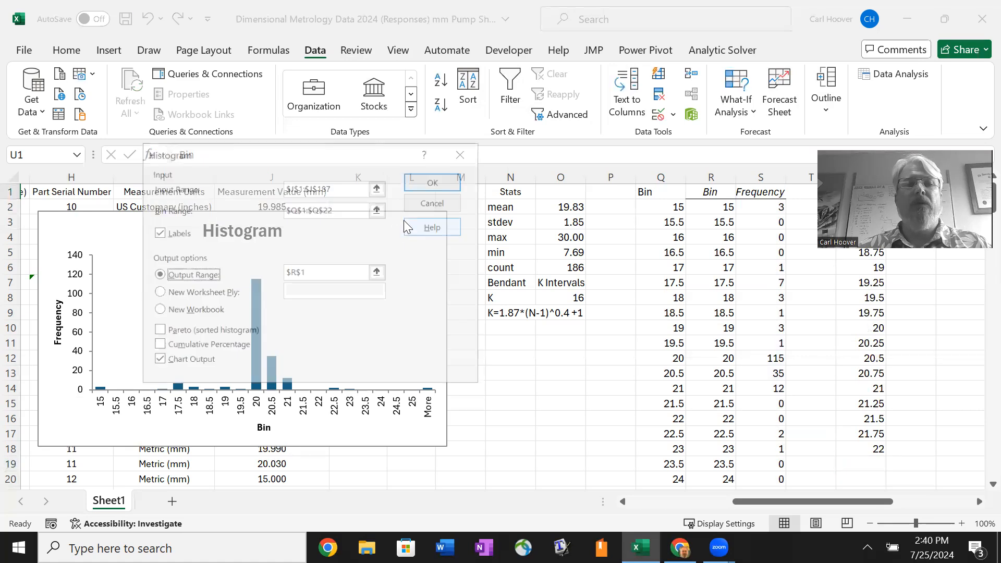
left_click(376, 210)
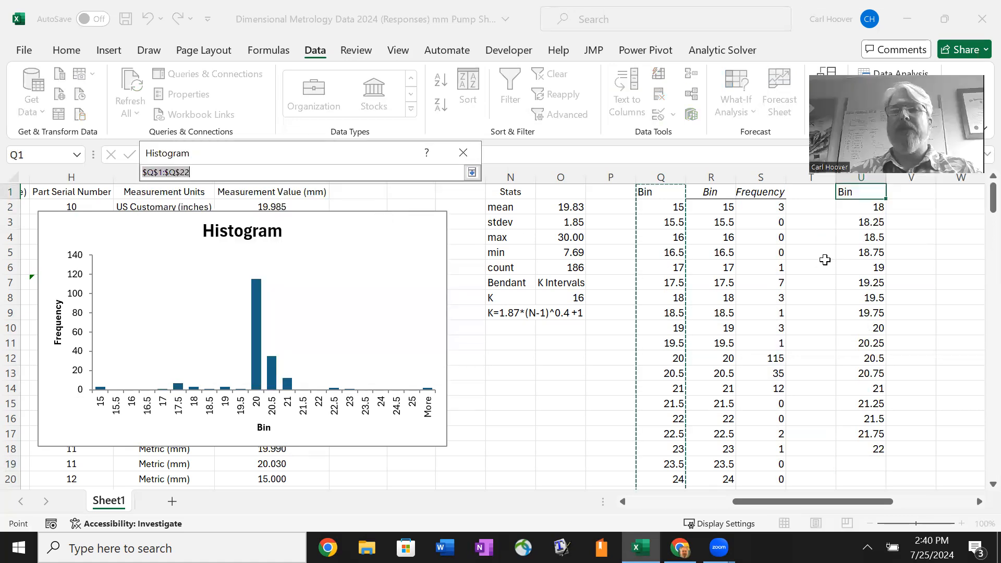
left_click(869, 197)
key("ctrl+shift+Down")
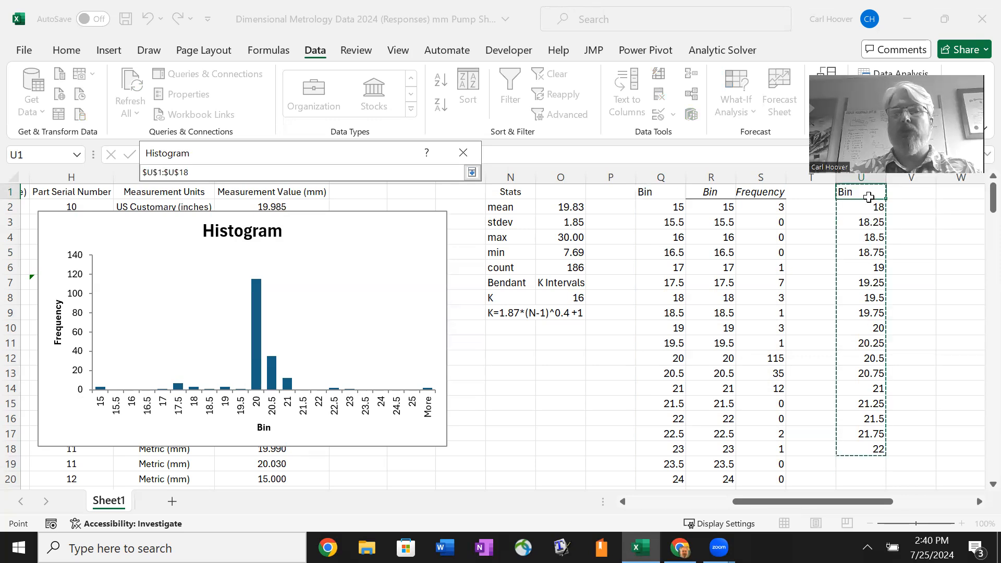
key("Return")
left_click(378, 272)
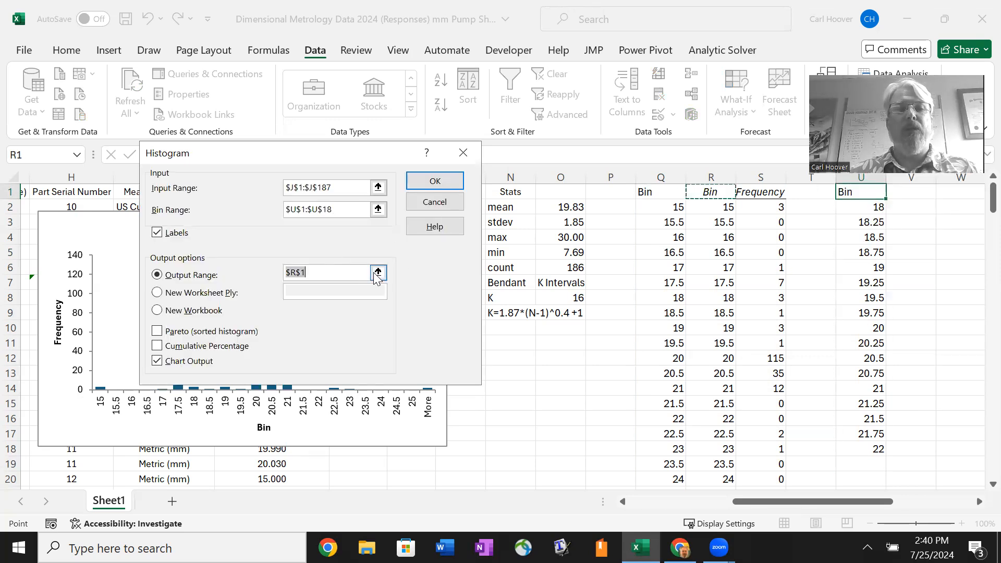
left_click(901, 197)
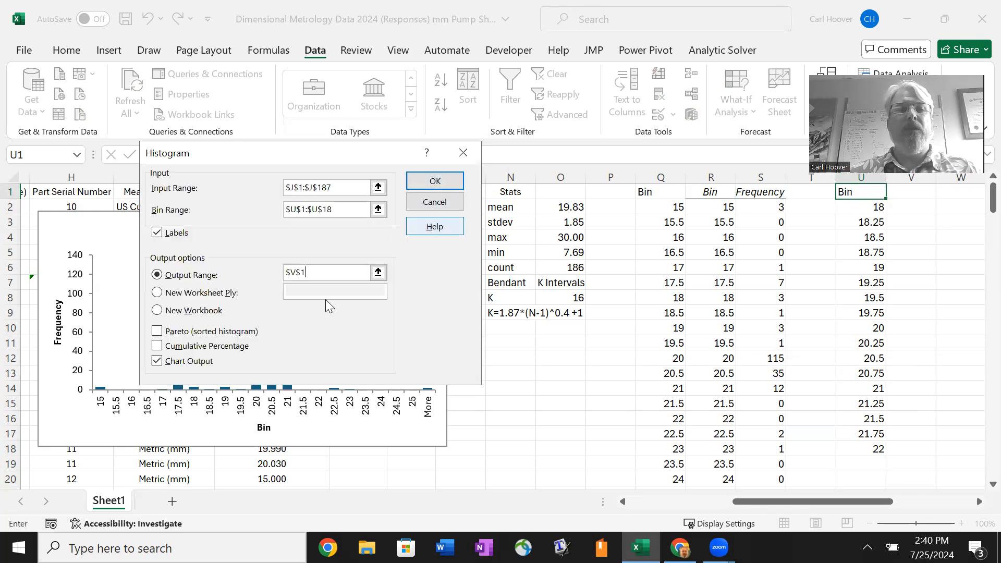
left_click(431, 185)
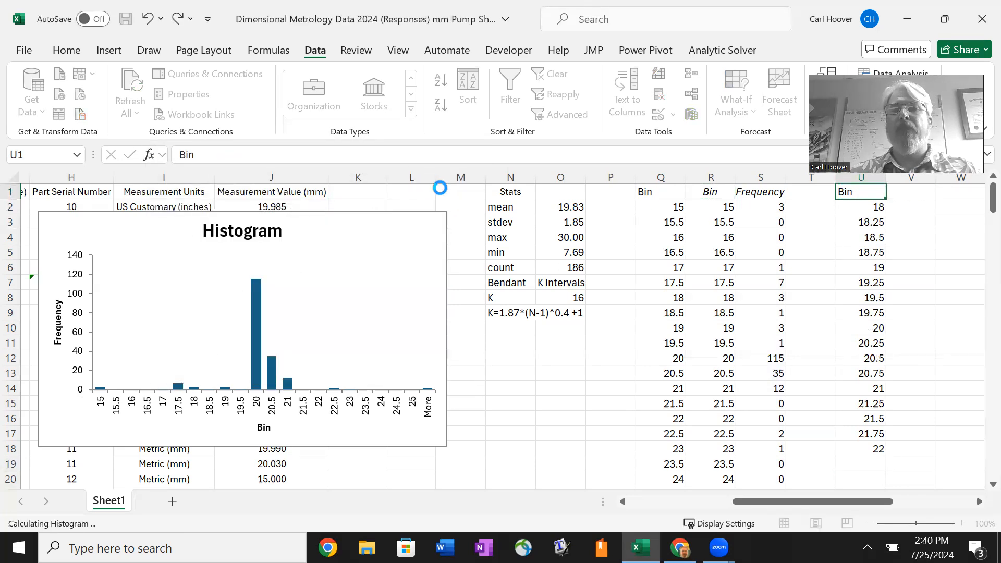
Step: Place the new histogram beside the first one, enlarged to a similar size, and delete its Frequency legend
left_click_drag(657, 214, 496, 223)
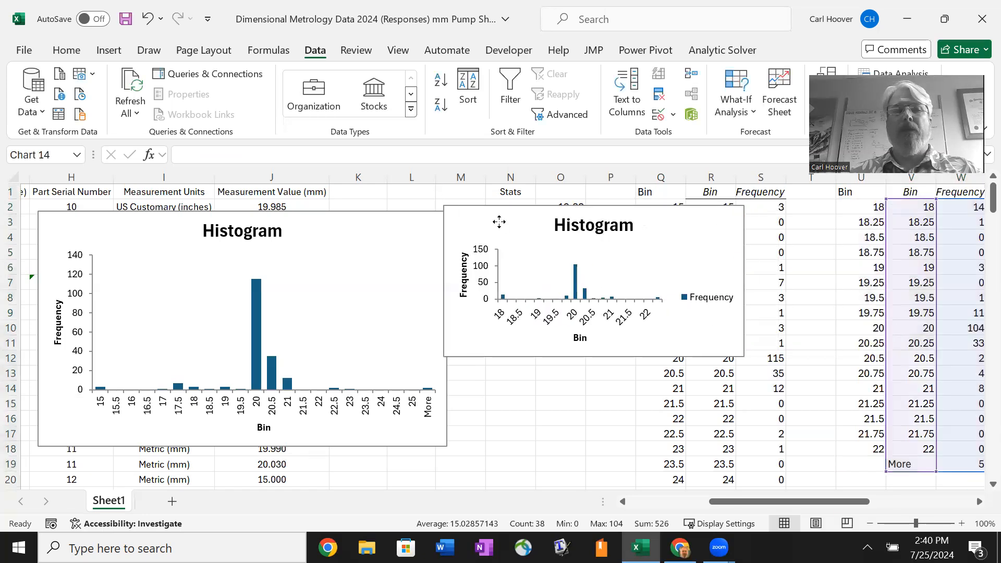
left_click_drag(755, 369, 836, 449)
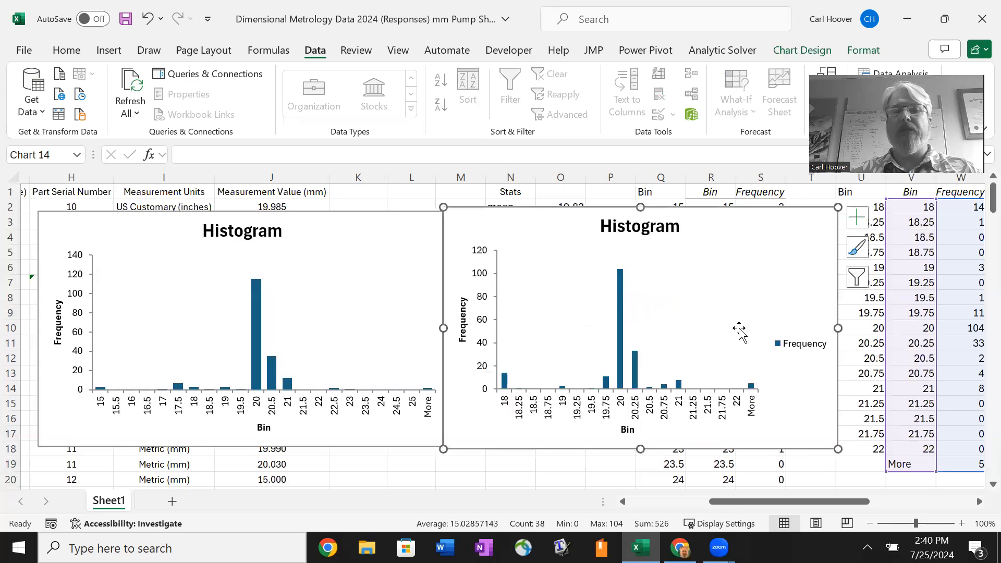
left_click(799, 354)
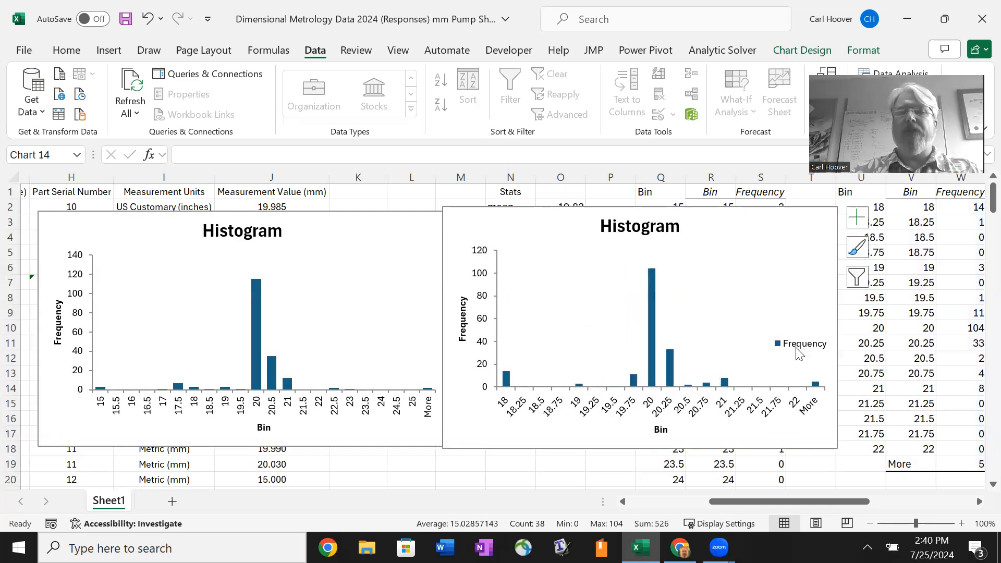
key("Delete")
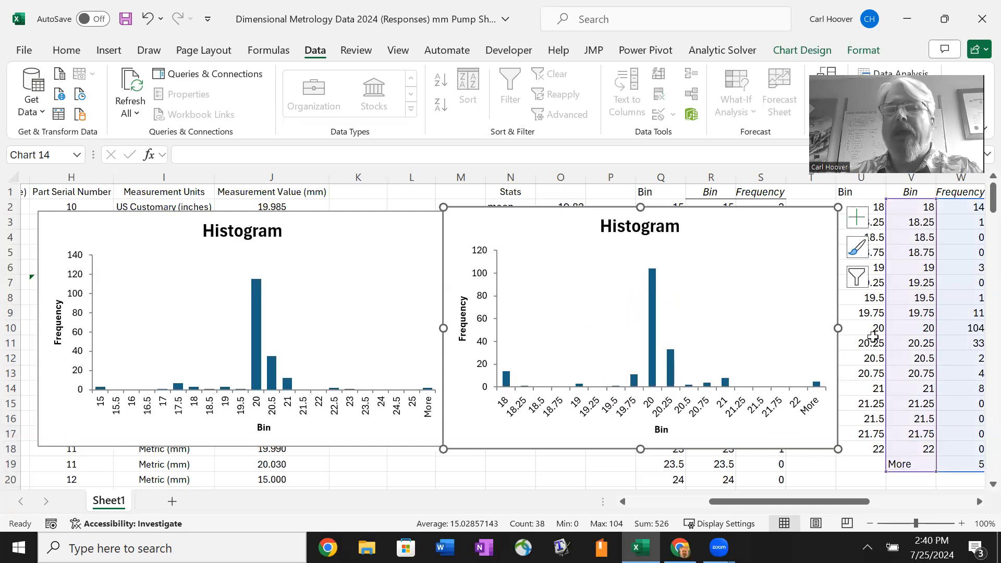